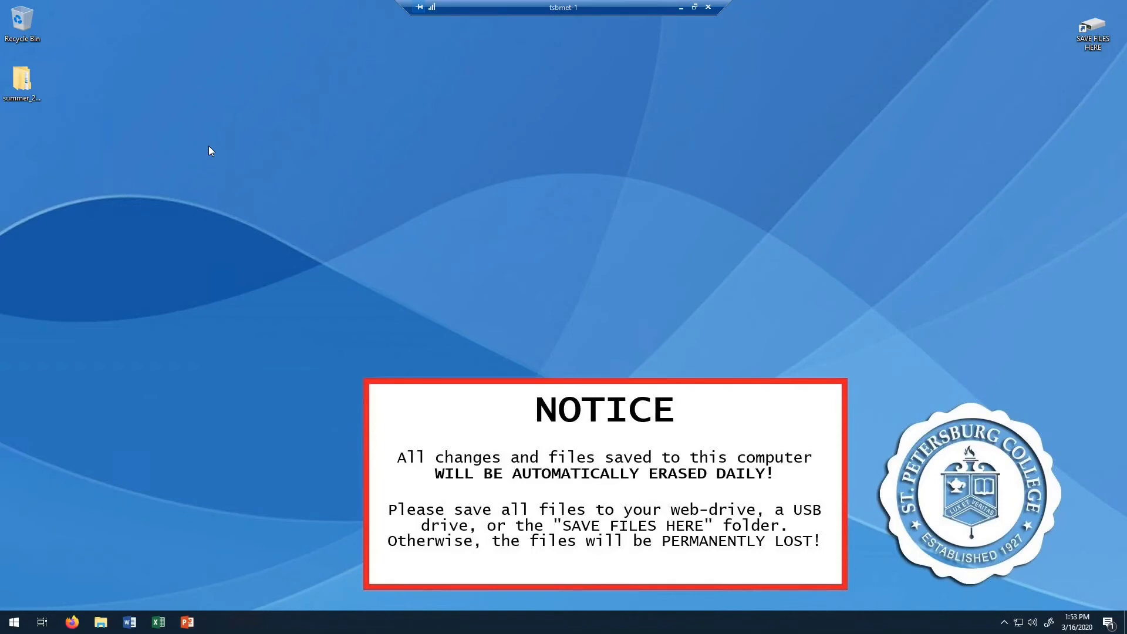
Step: Open the Project_3 folder inside the summer_2019_projects folder on the desktop
click(23, 86)
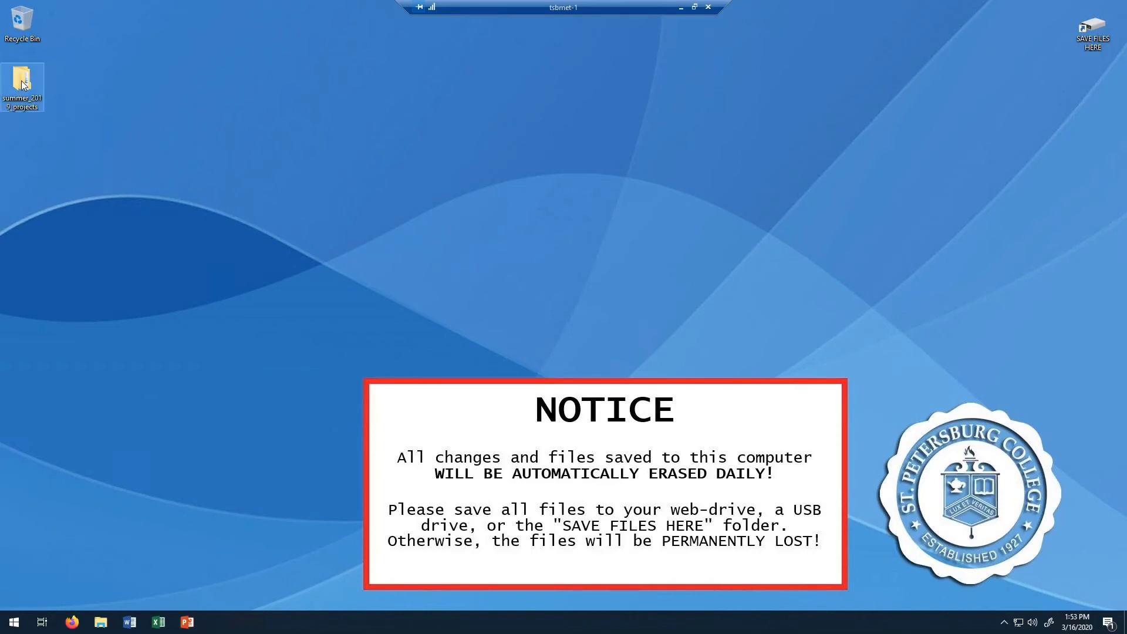
double_click(31, 88)
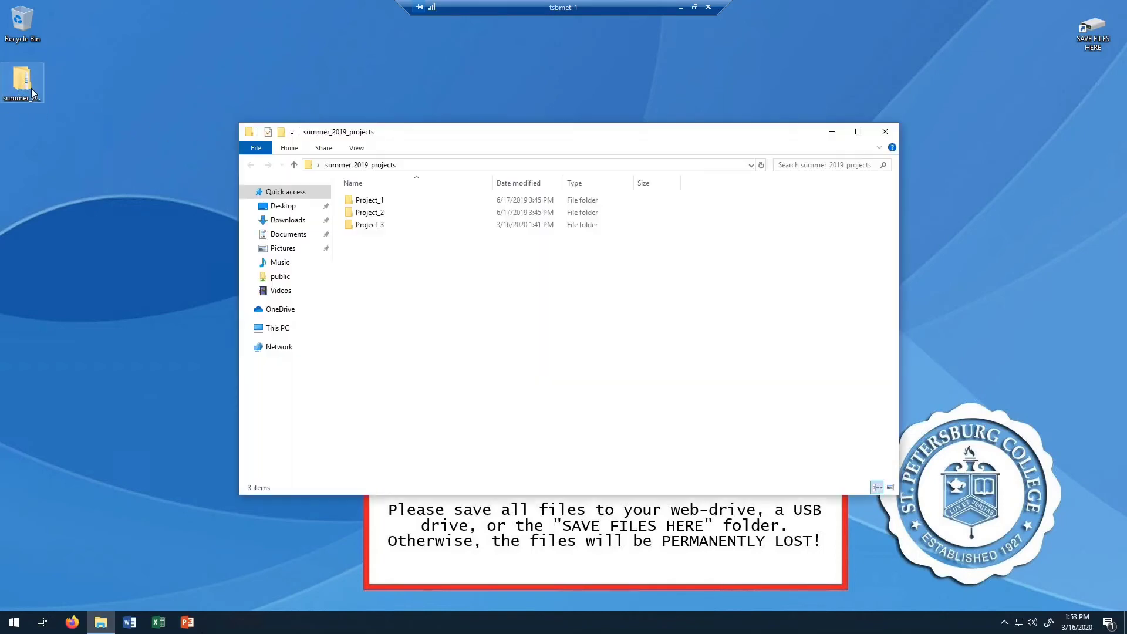
double_click(380, 229)
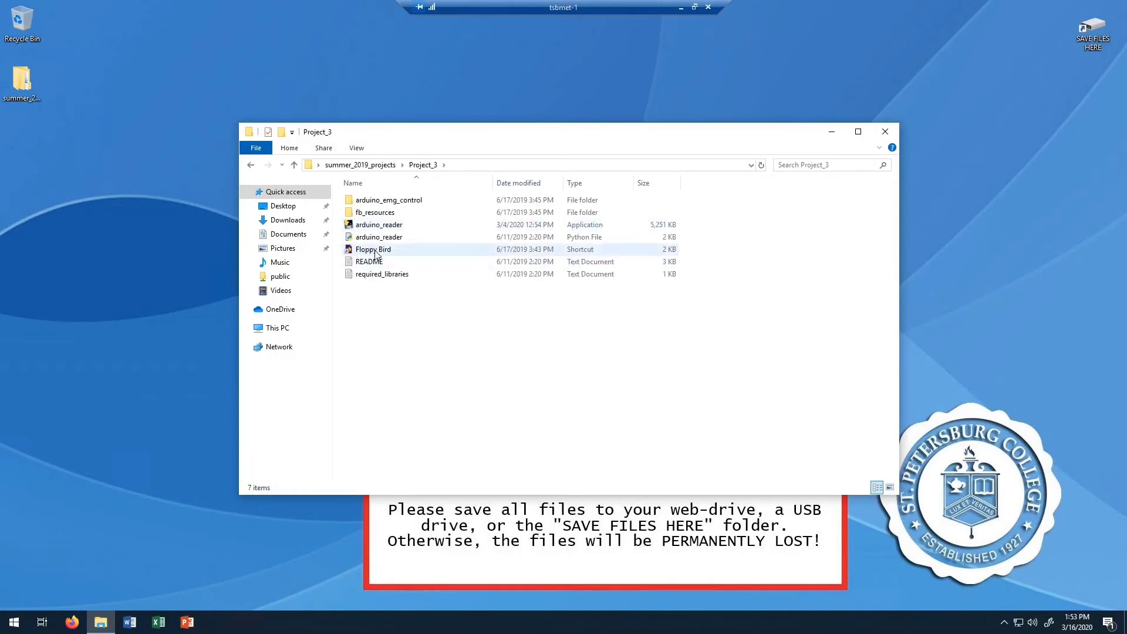
mouse_move(376, 255)
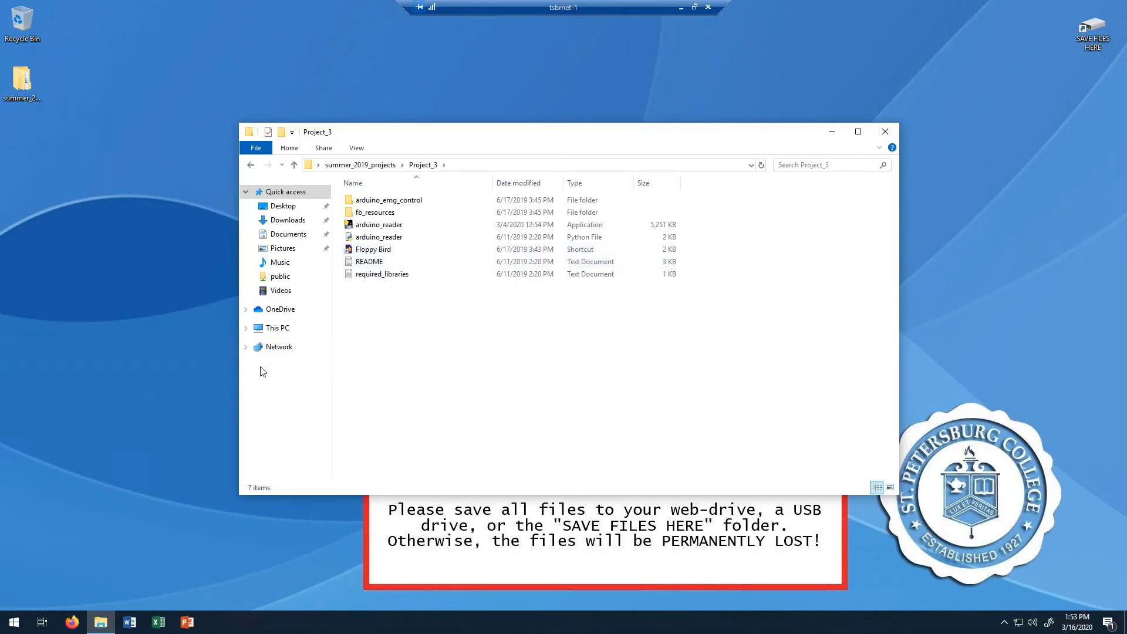
Step: Switch to Firefox, search the web for "arduino" and open the official Arduino home page
click(72, 622)
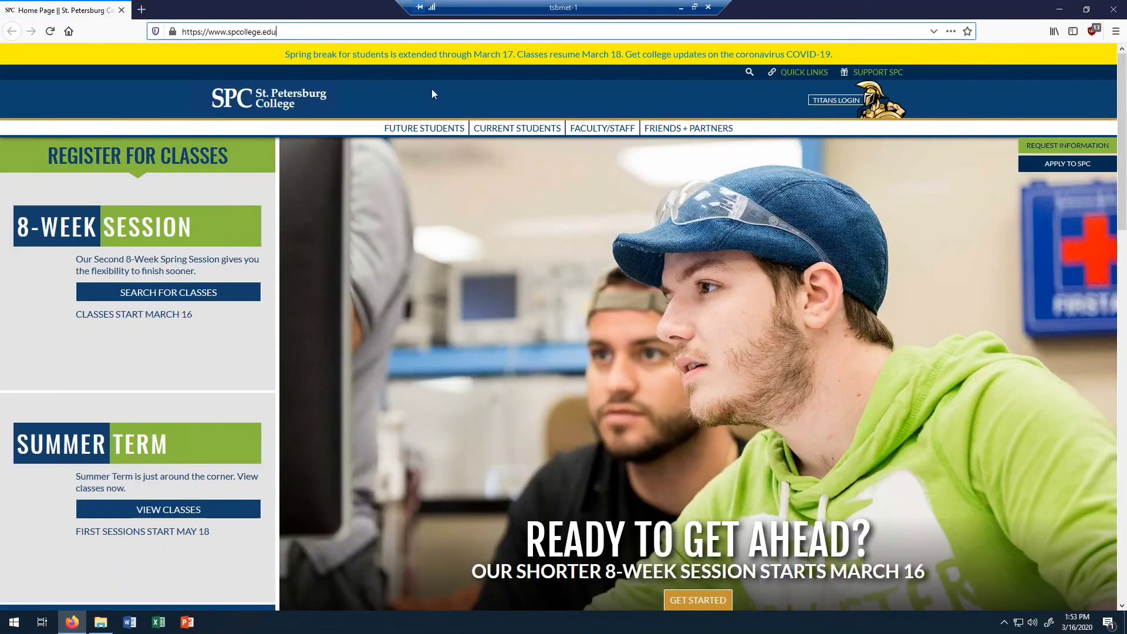
text(aar)
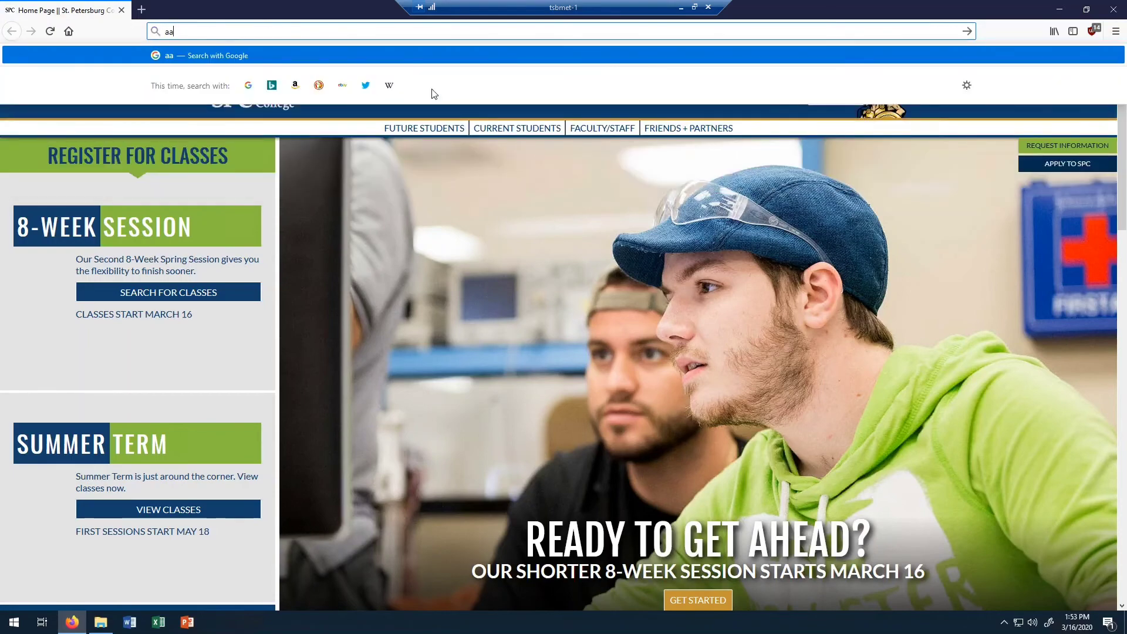
key(BackSpace)
key(BackSpace)
text(rduino)
key(Return)
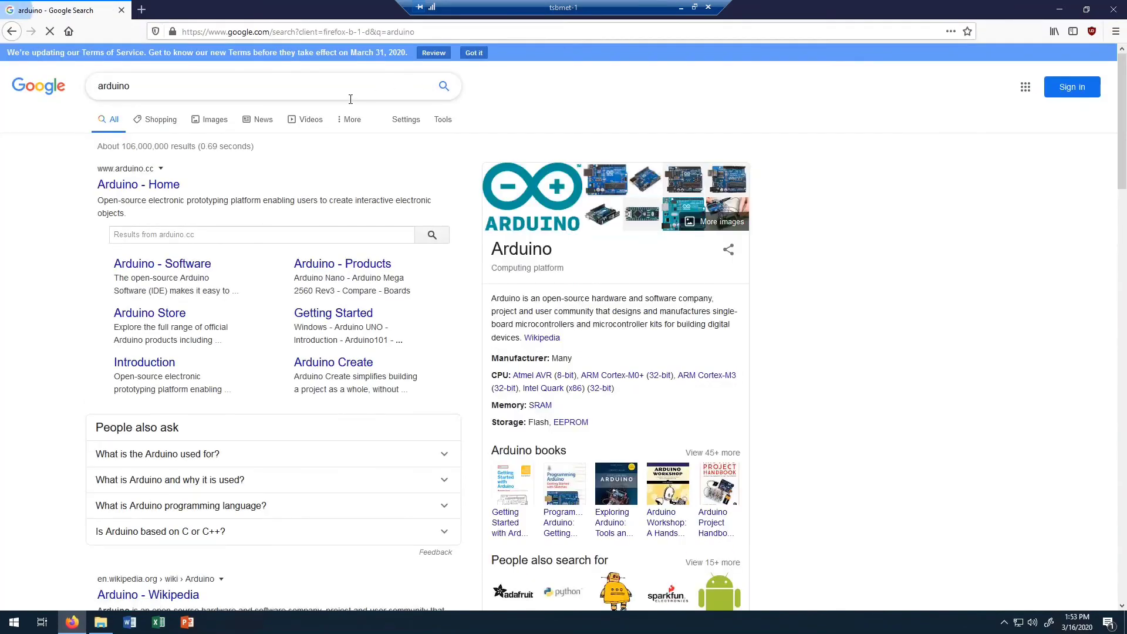
click(163, 188)
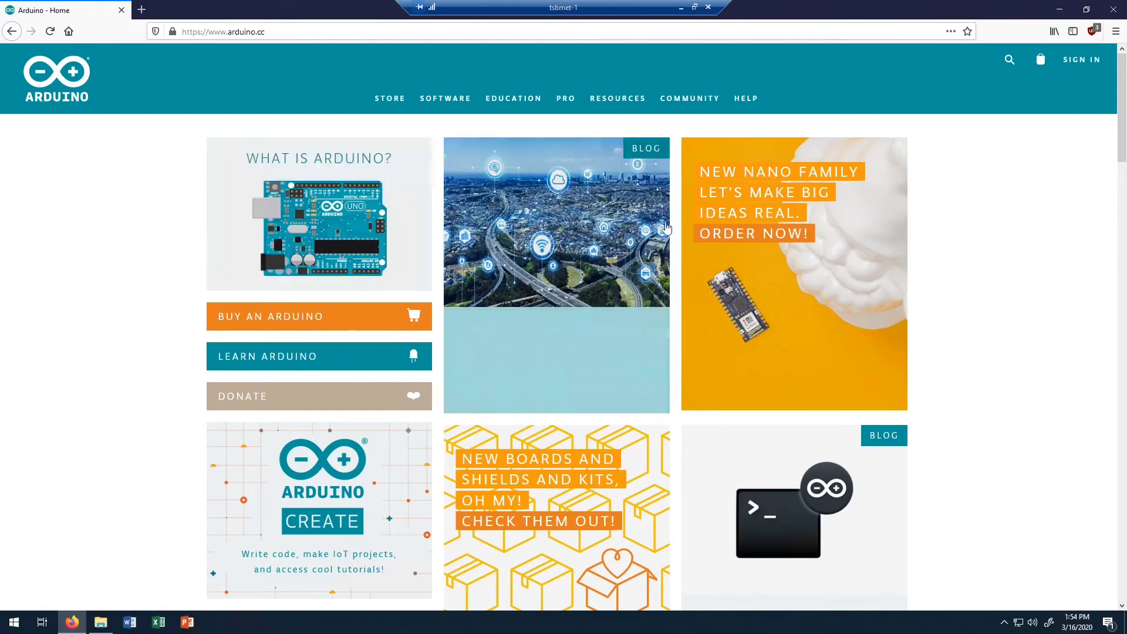
Step: Download the Windows installer for Arduino IDE 1.8.12 from the Arduino software downloads page without contributing
mouse_move(441, 101)
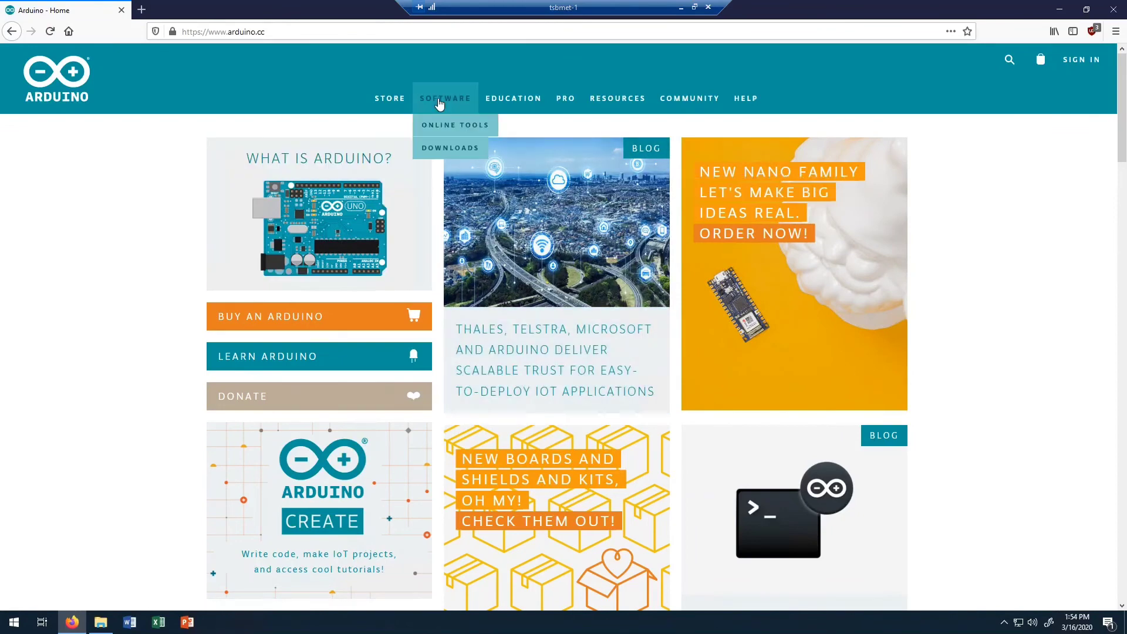
click(432, 151)
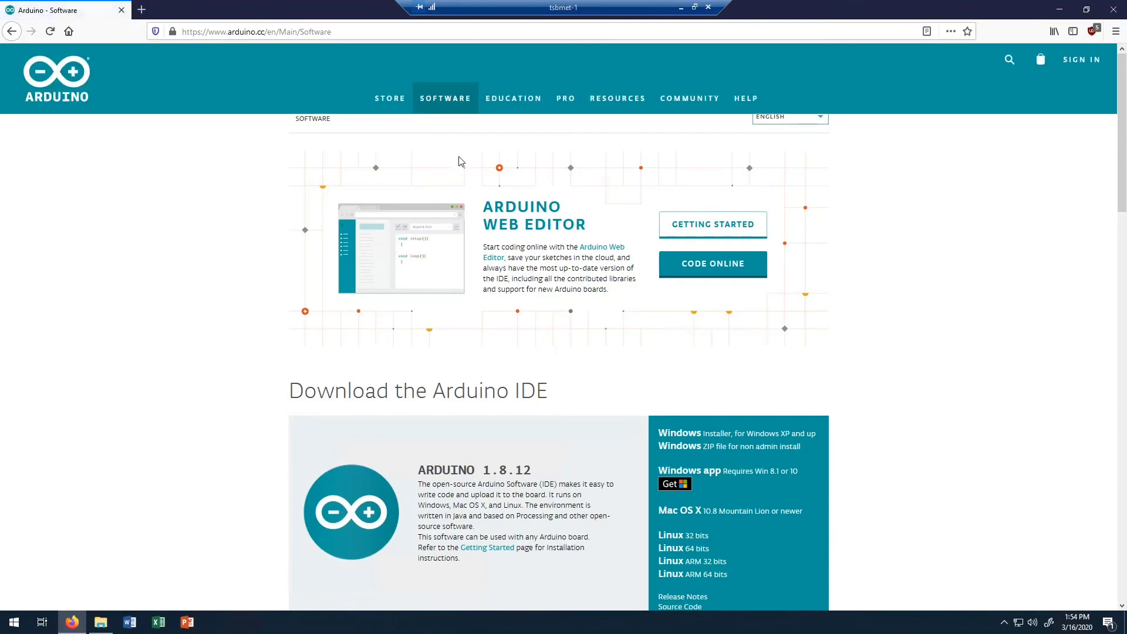
scroll(532, 221, down, 4)
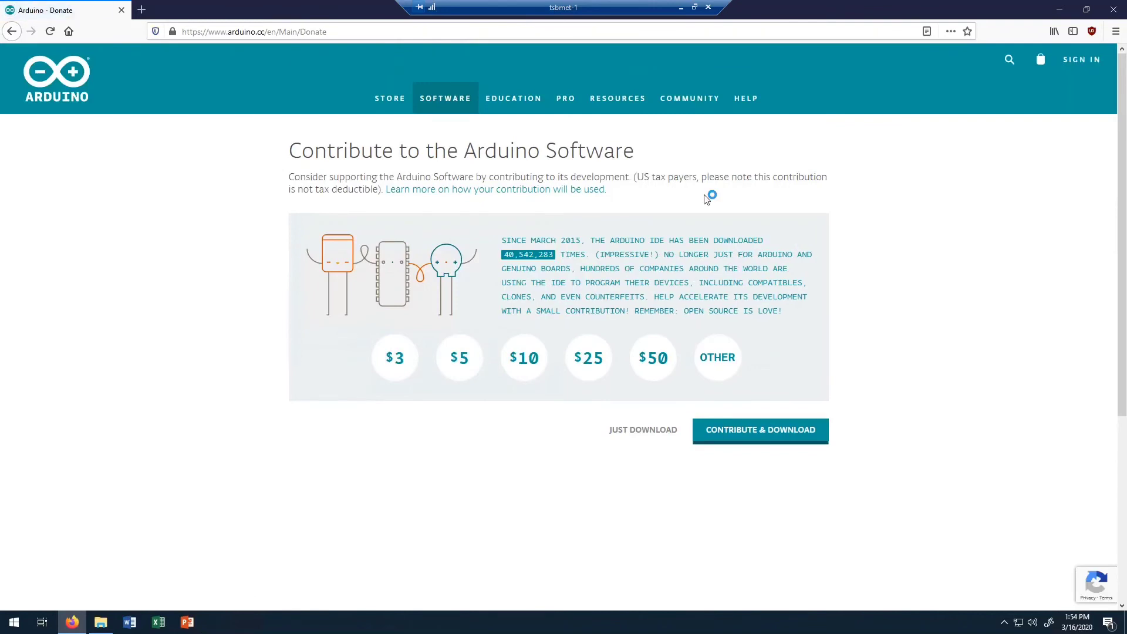
click(619, 429)
Step: Launch arduino-1.8.12-windows.exe, allow it to make changes, accept the license and install all components to C:\Program Files (x86)\Arduino
click(1034, 35)
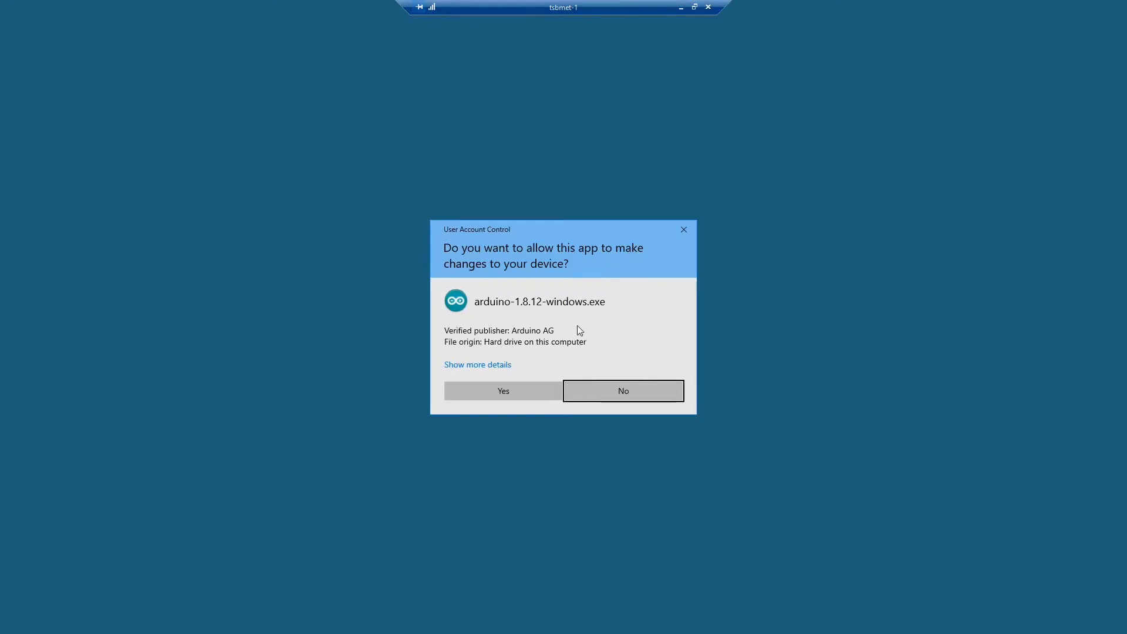
click(527, 397)
click(531, 391)
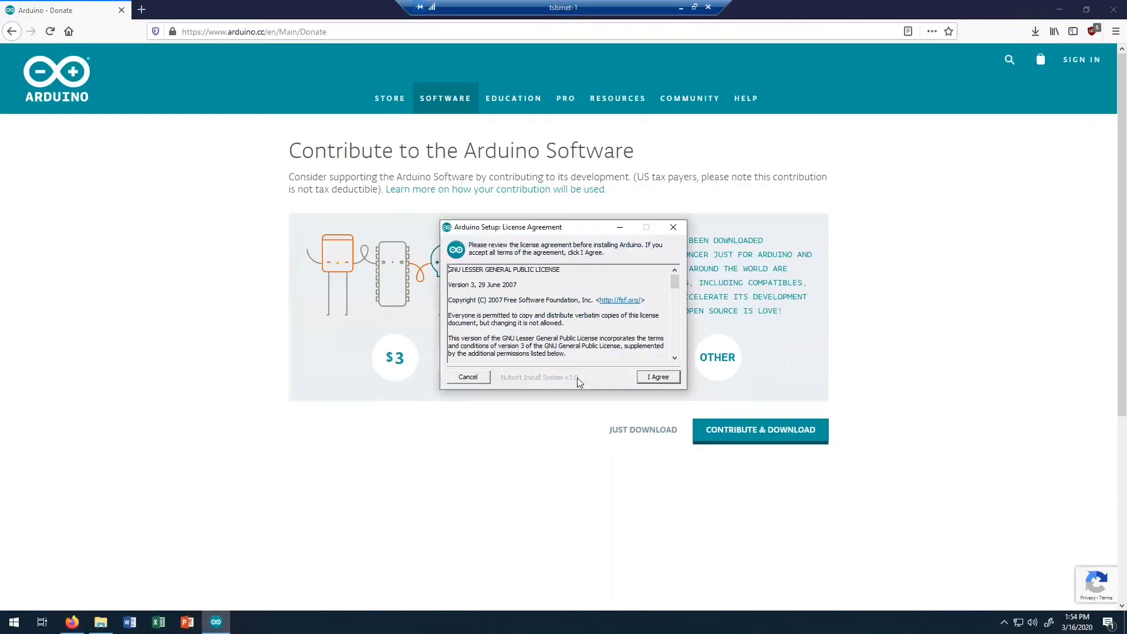
click(639, 377)
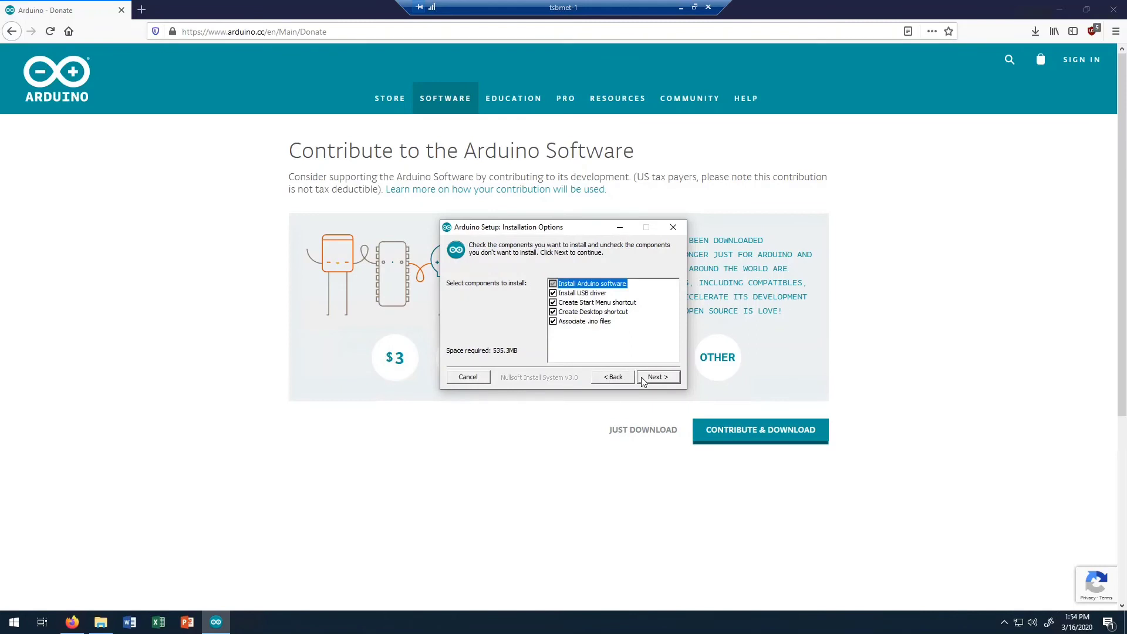
click(643, 379)
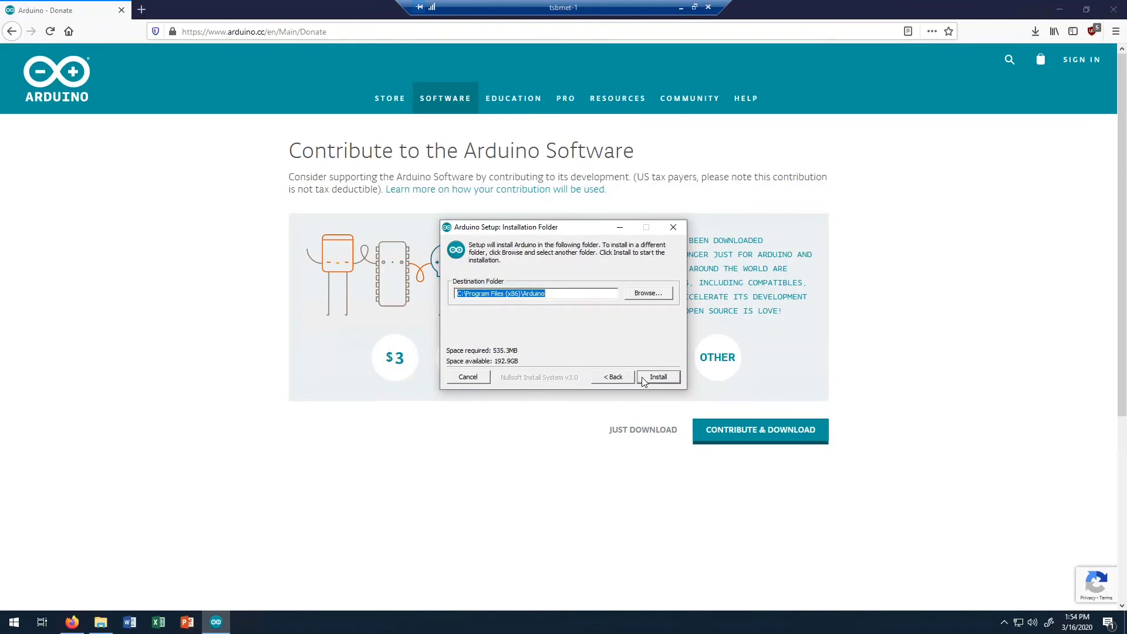
click(658, 381)
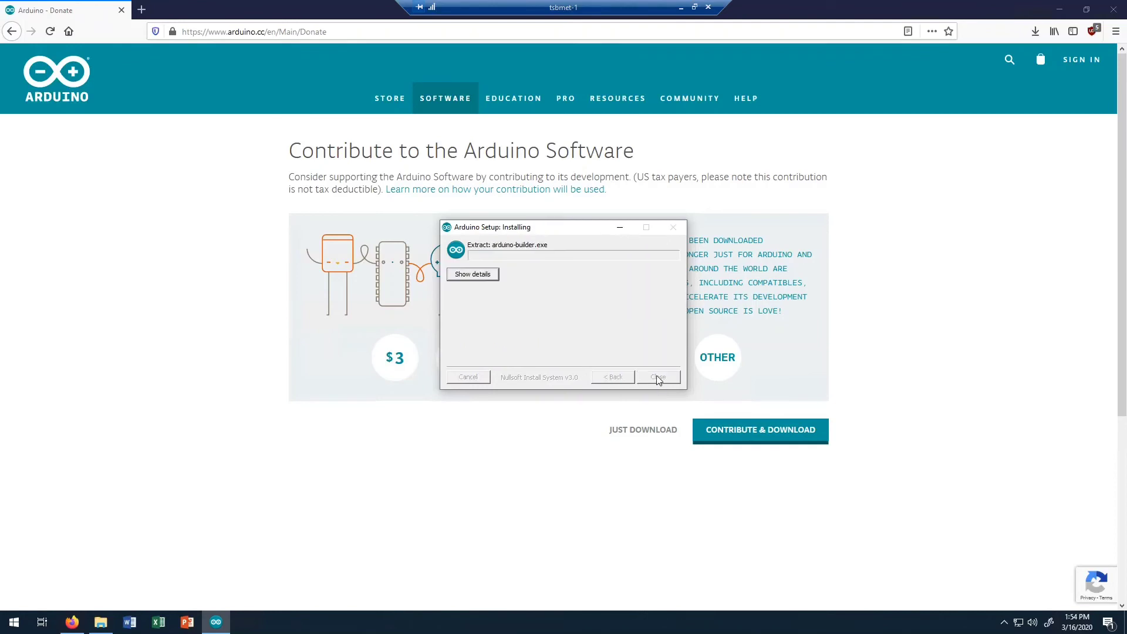
Step: Minimize the browser and arrange the Arduino Setup window and the Project_3 folder window so the file list is unobstructed
click(1066, 6)
click(1065, 6)
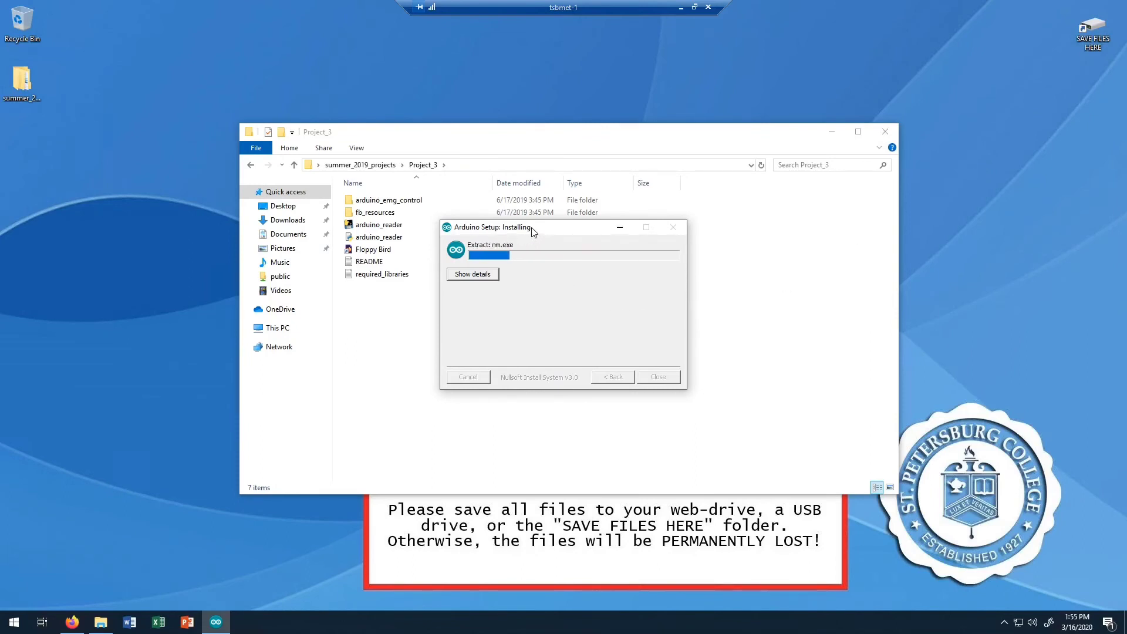
drag(531, 228, 134, 292)
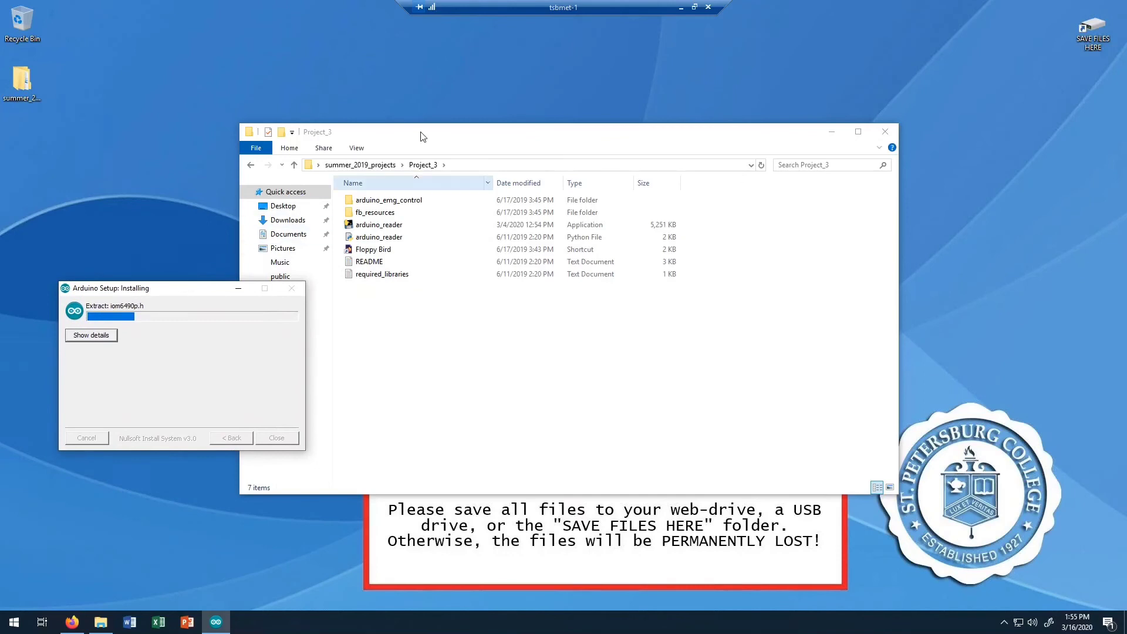
drag(422, 134, 487, 95)
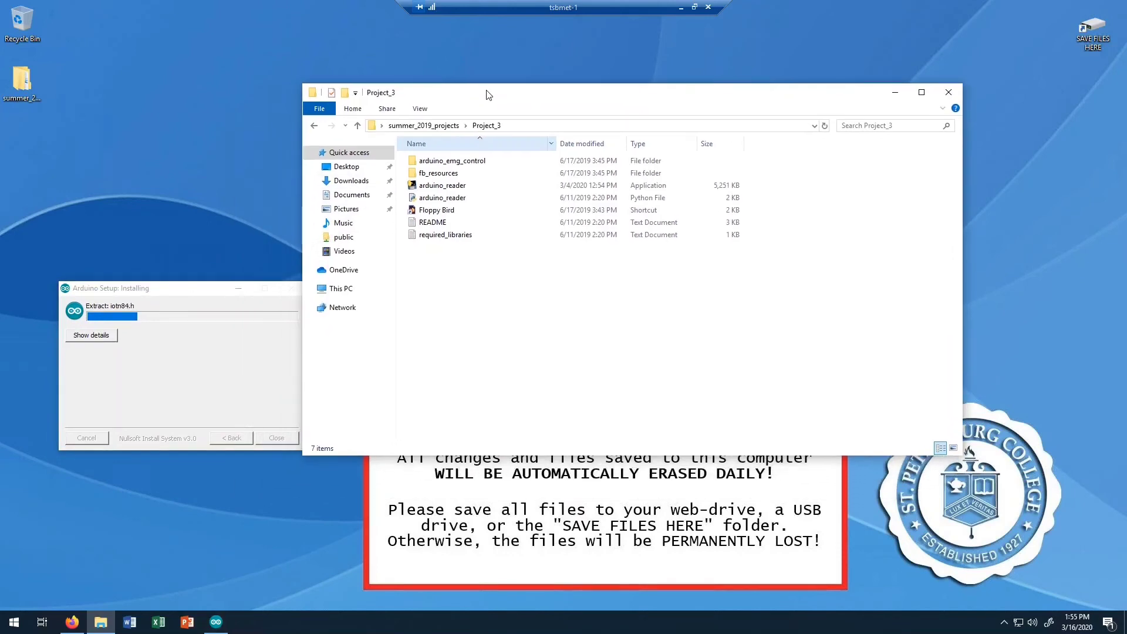
Step: Look inside the arduino_emg_control folder, show the Arduino installer's extraction details, and return to the Project_3 folder
double_click(434, 163)
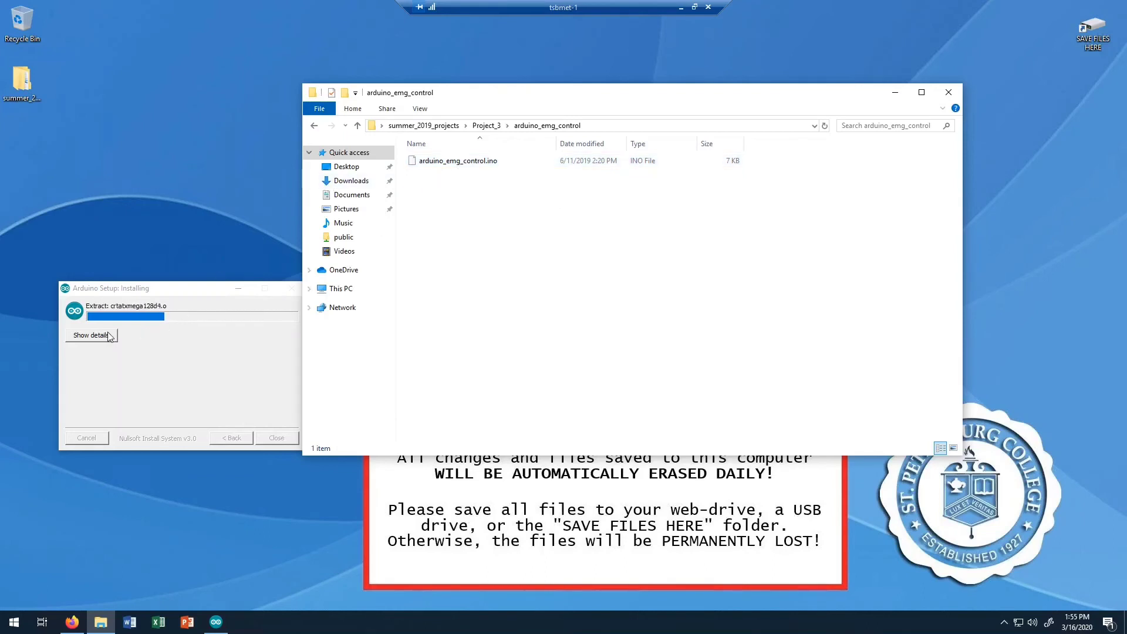
click(91, 336)
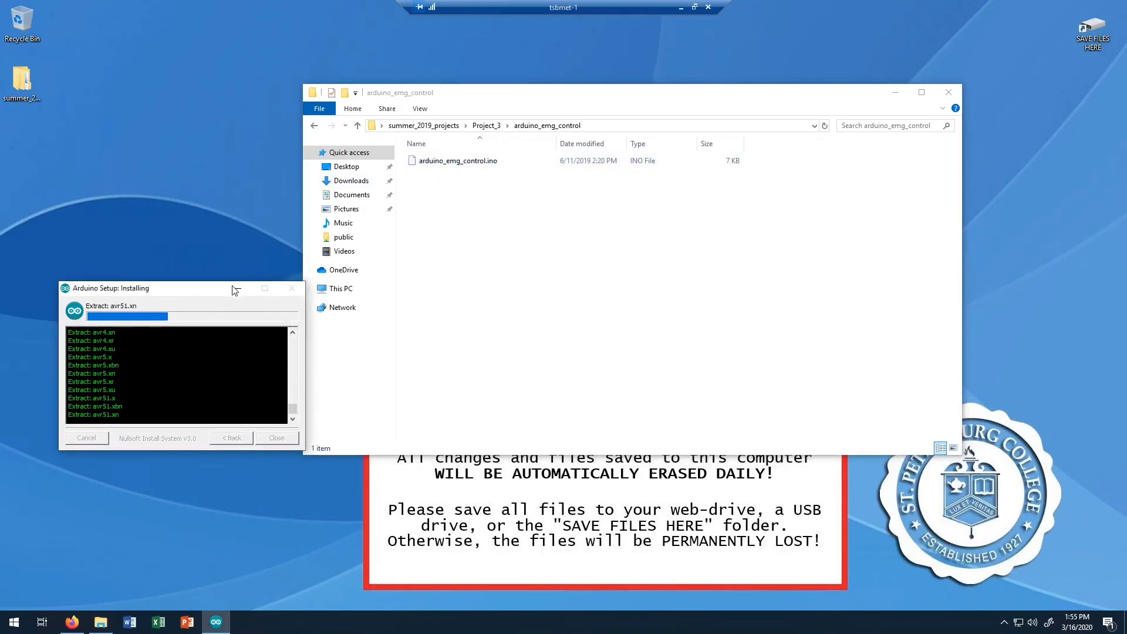
drag(182, 300, 136, 333)
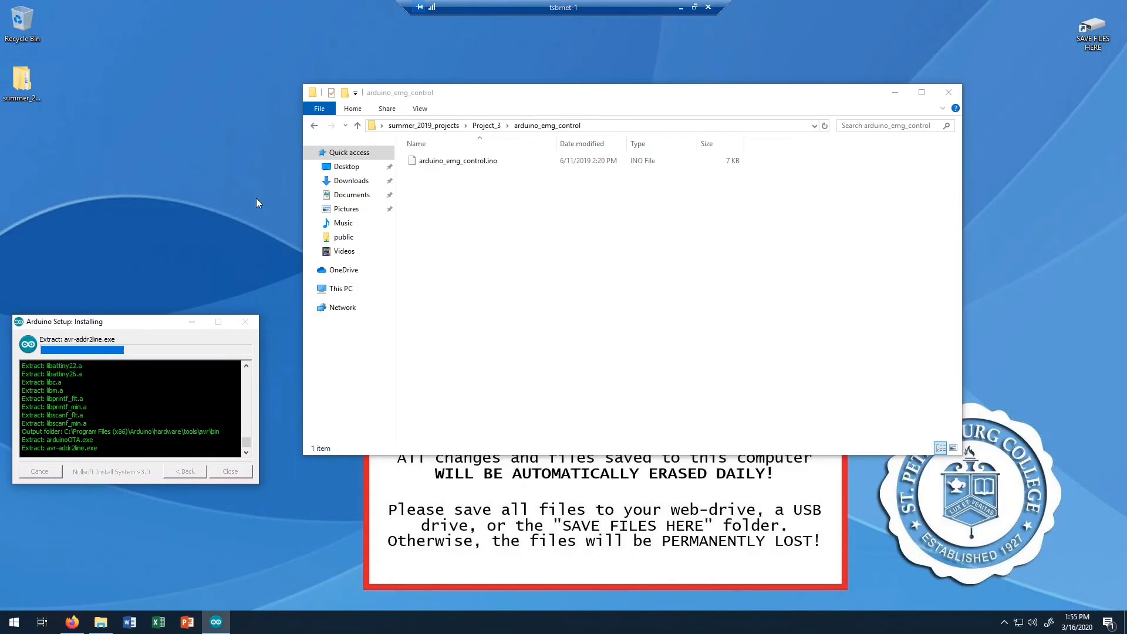
click(315, 125)
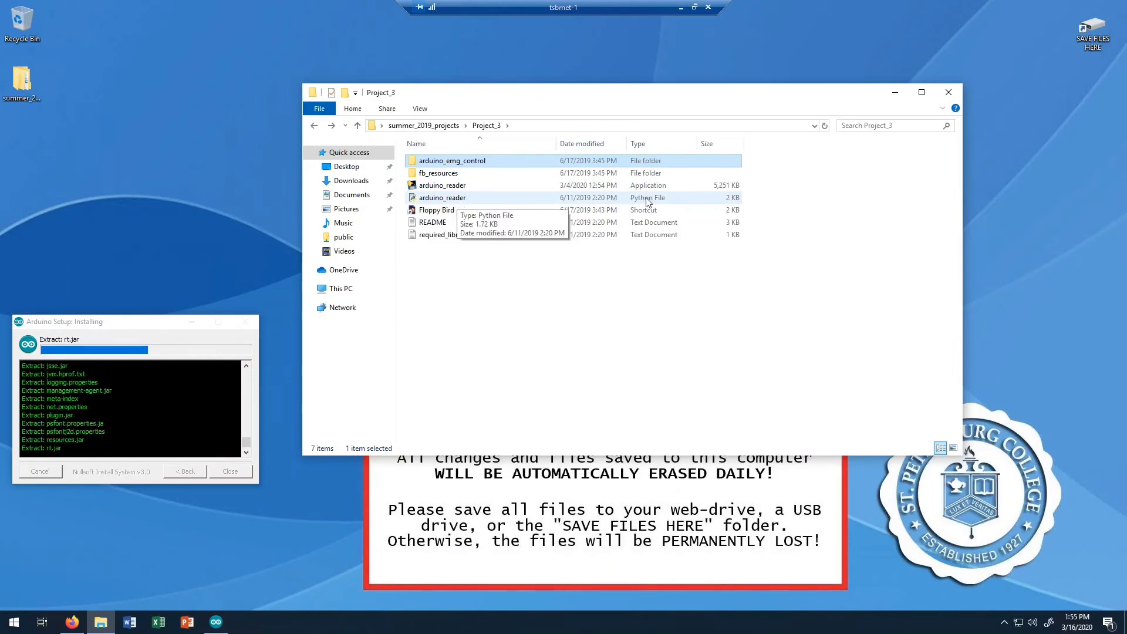
Step: Run the arduino_reader application from Project_3, read its console output and dismiss the console
click(442, 187)
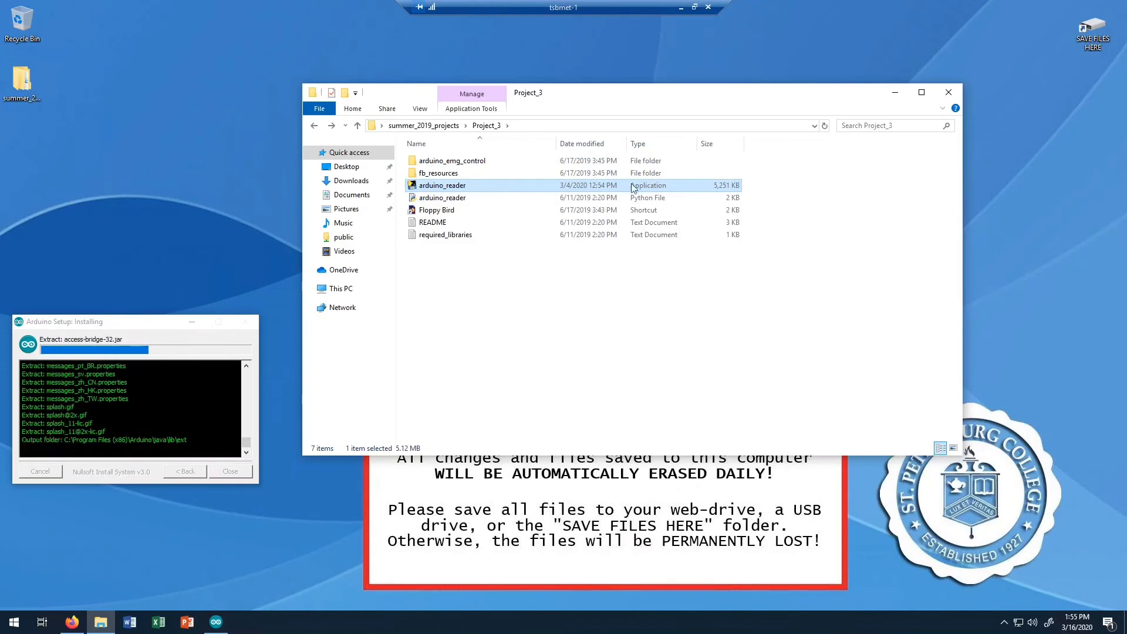
key(Return)
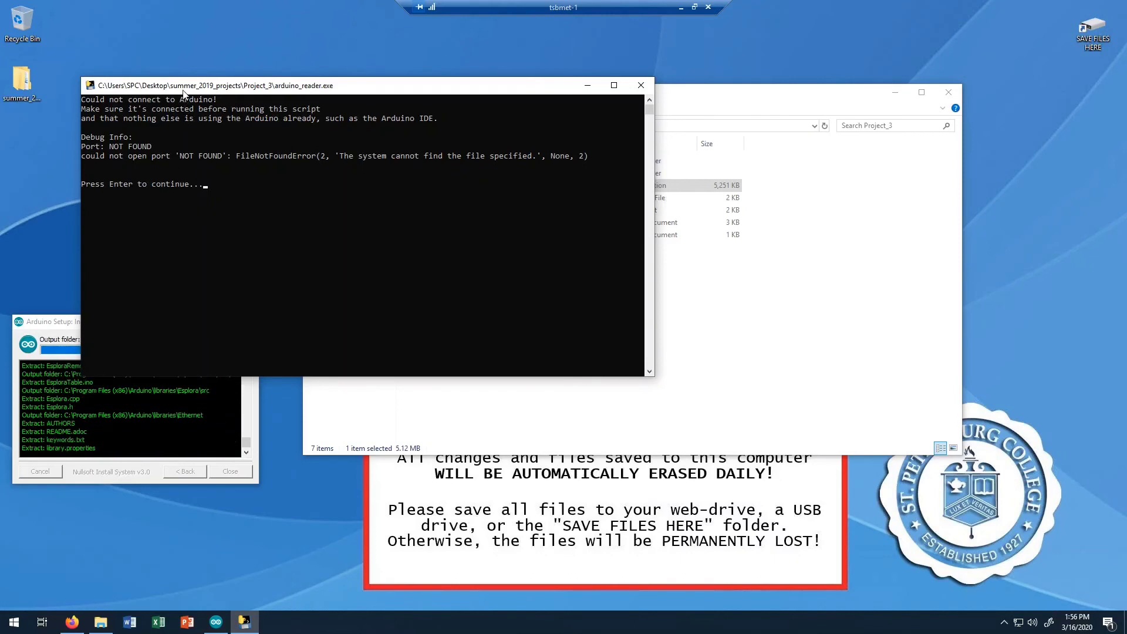
drag(182, 87, 182, 58)
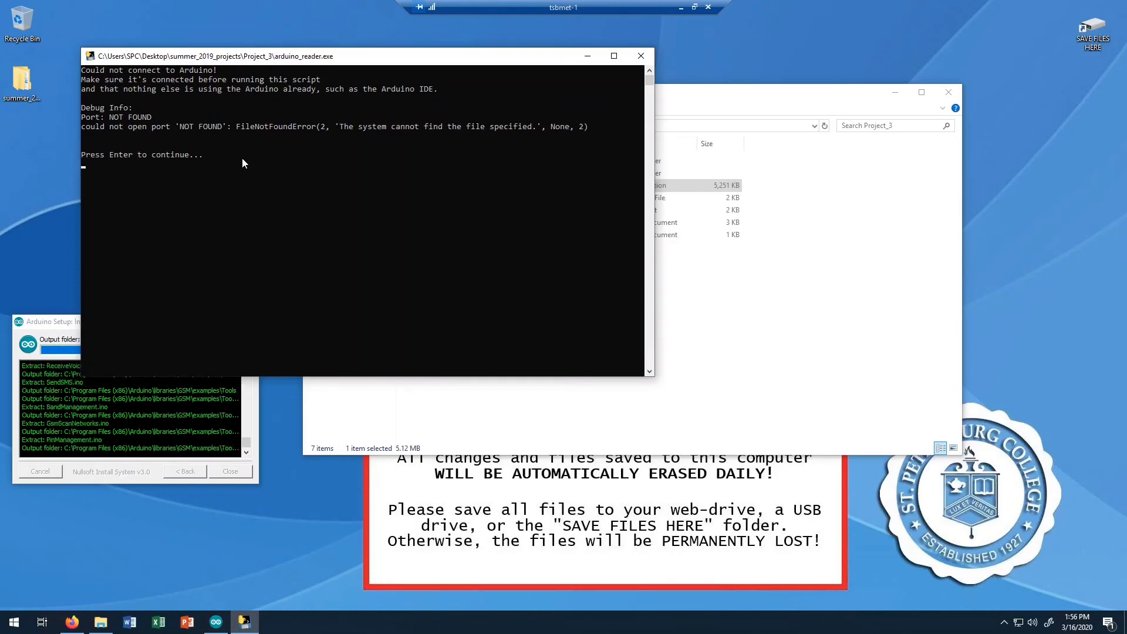
key(Return)
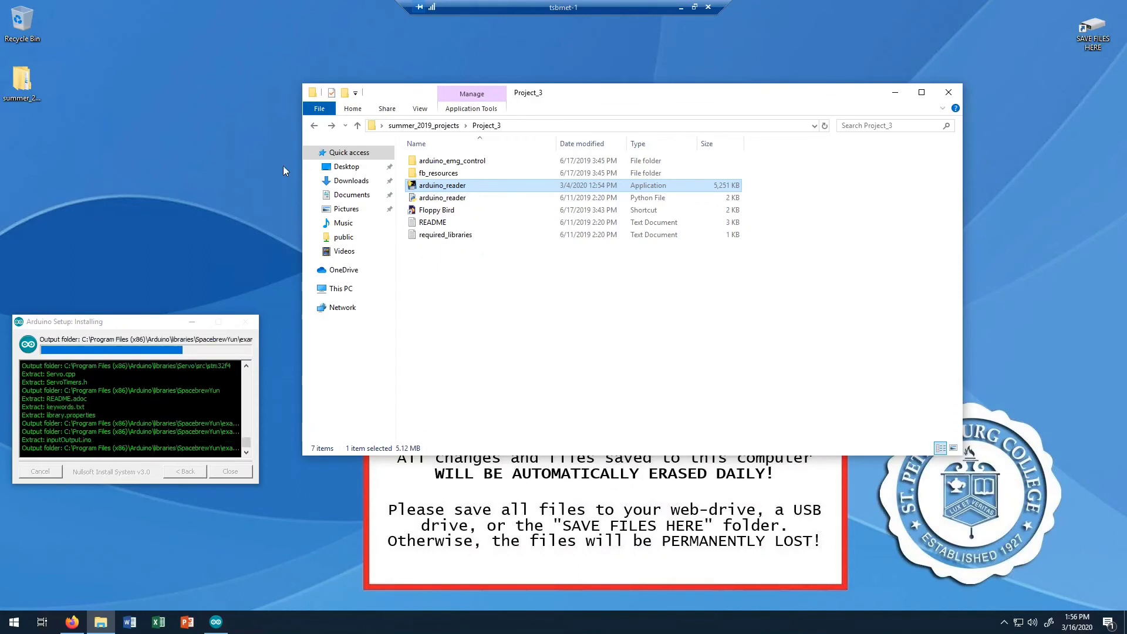
click(746, 193)
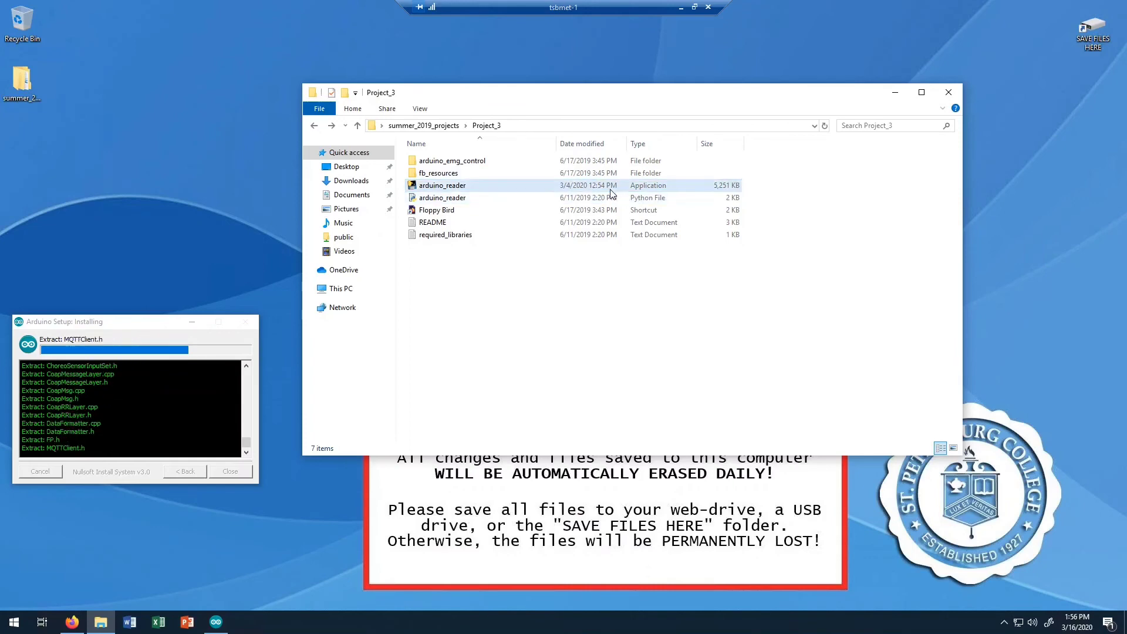
Step: Switch to Firefox, search the web for "python3" and open the Download Python page on Python.org
mouse_move(71, 622)
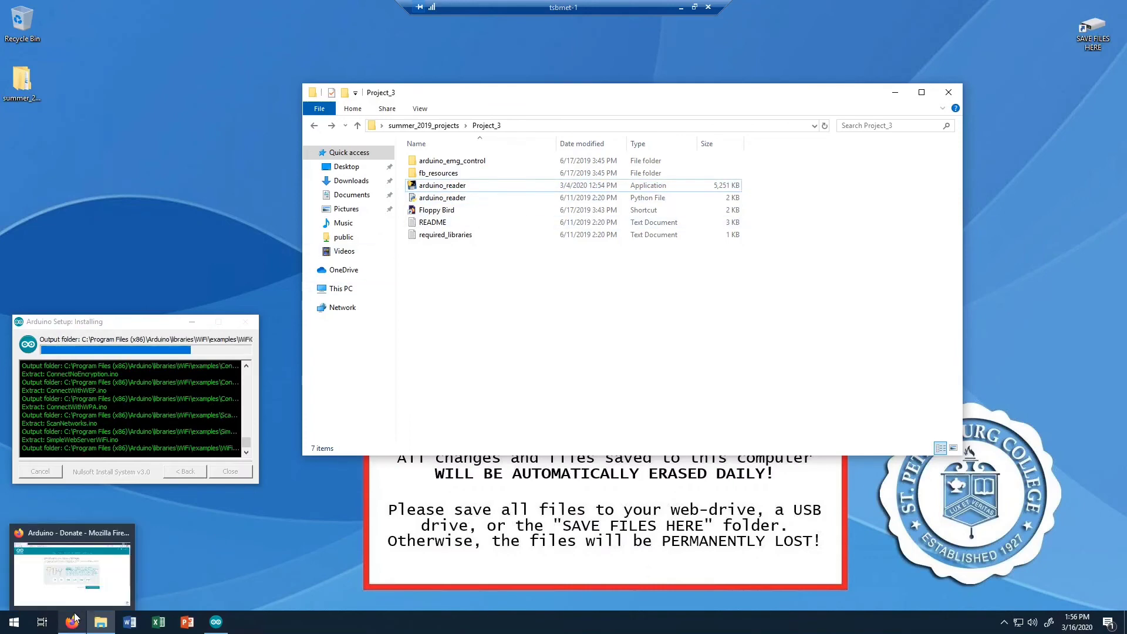
mouse_move(86, 541)
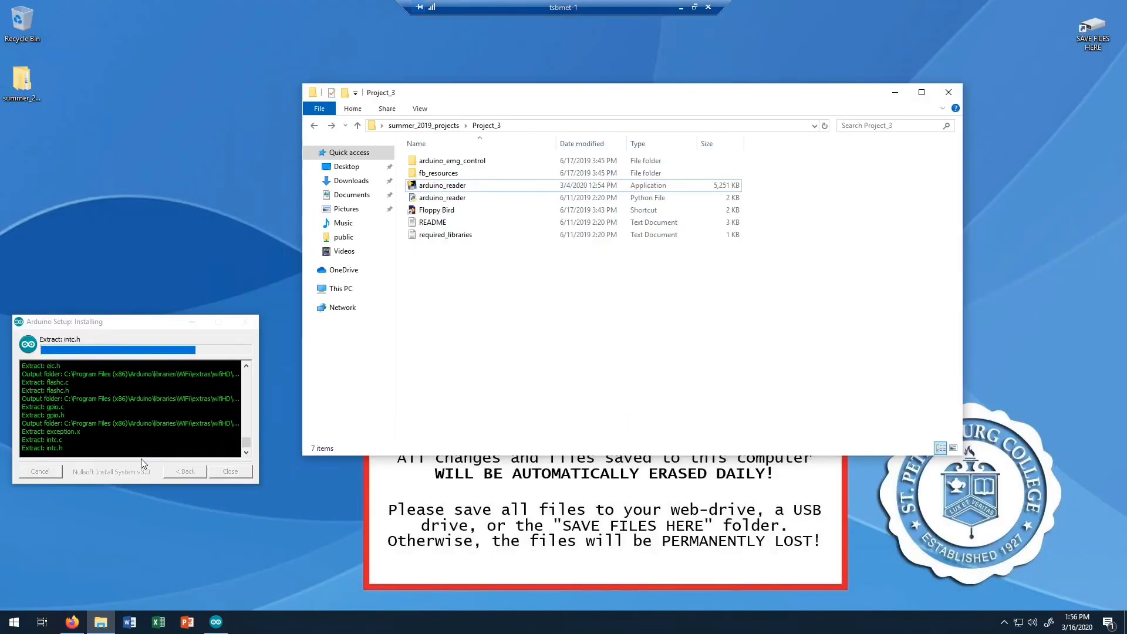
drag(117, 322, 137, 115)
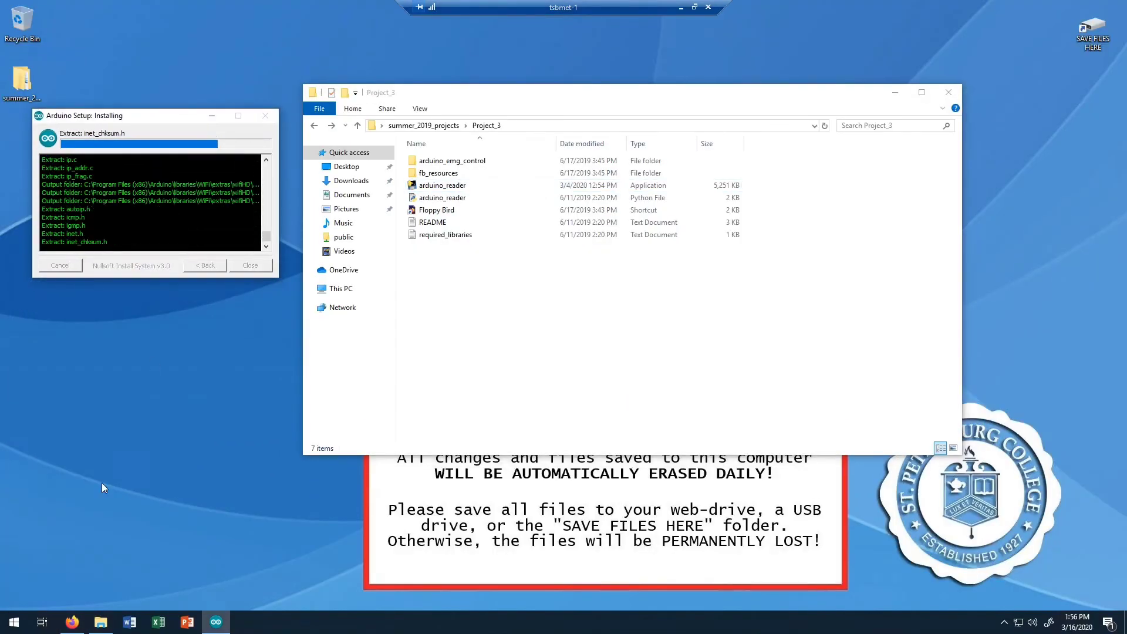
click(73, 625)
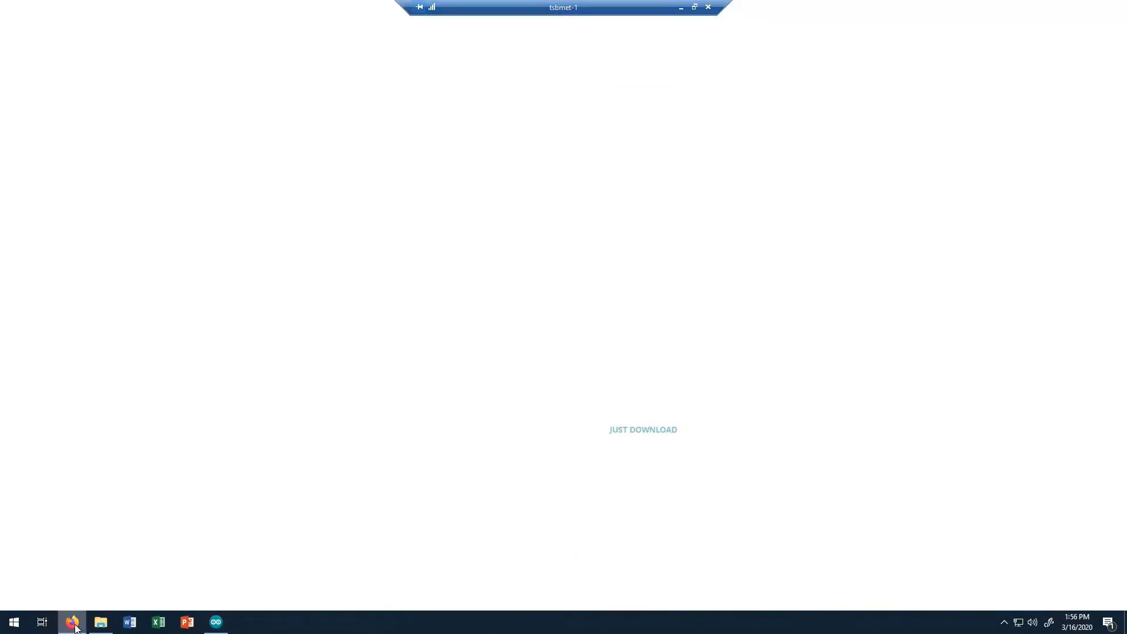
key(ctrl+l)
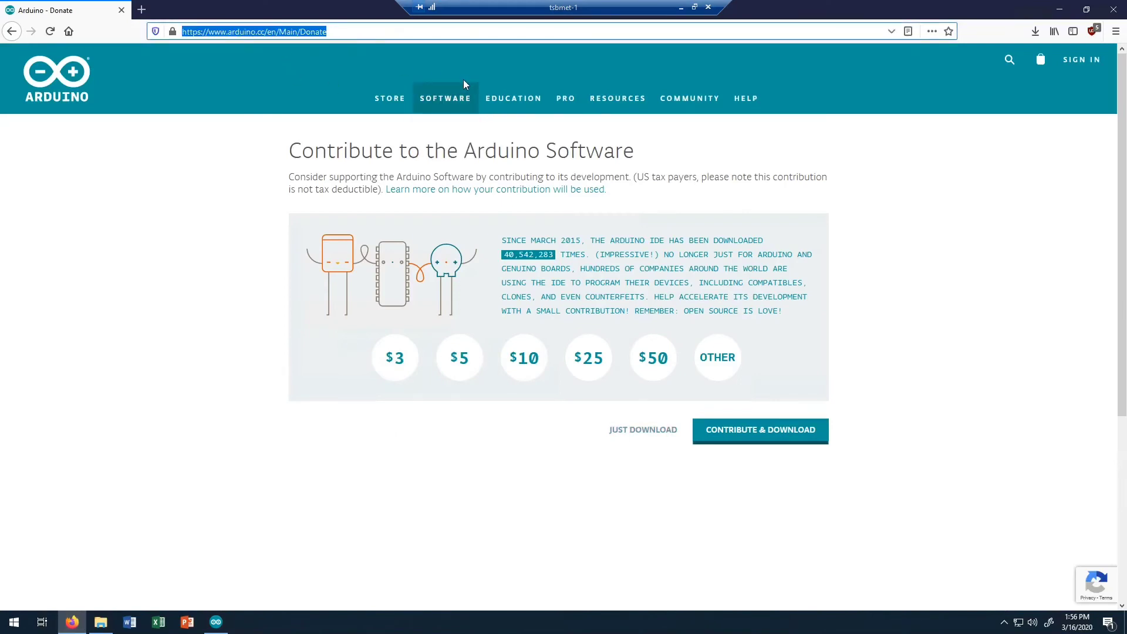
text(python3)
key(Return)
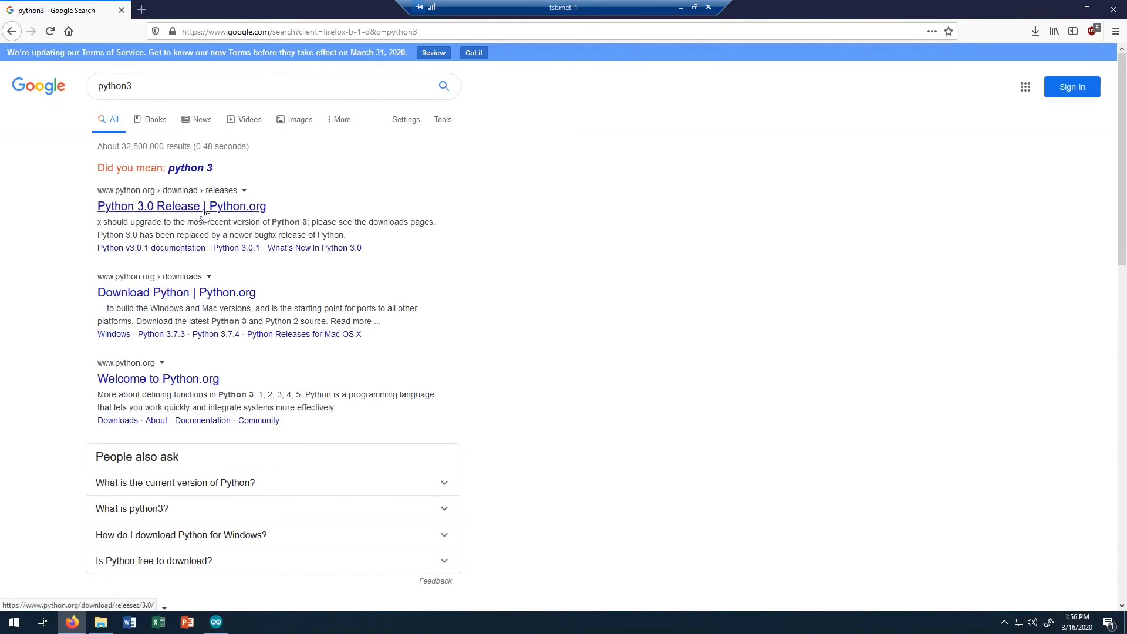
click(187, 292)
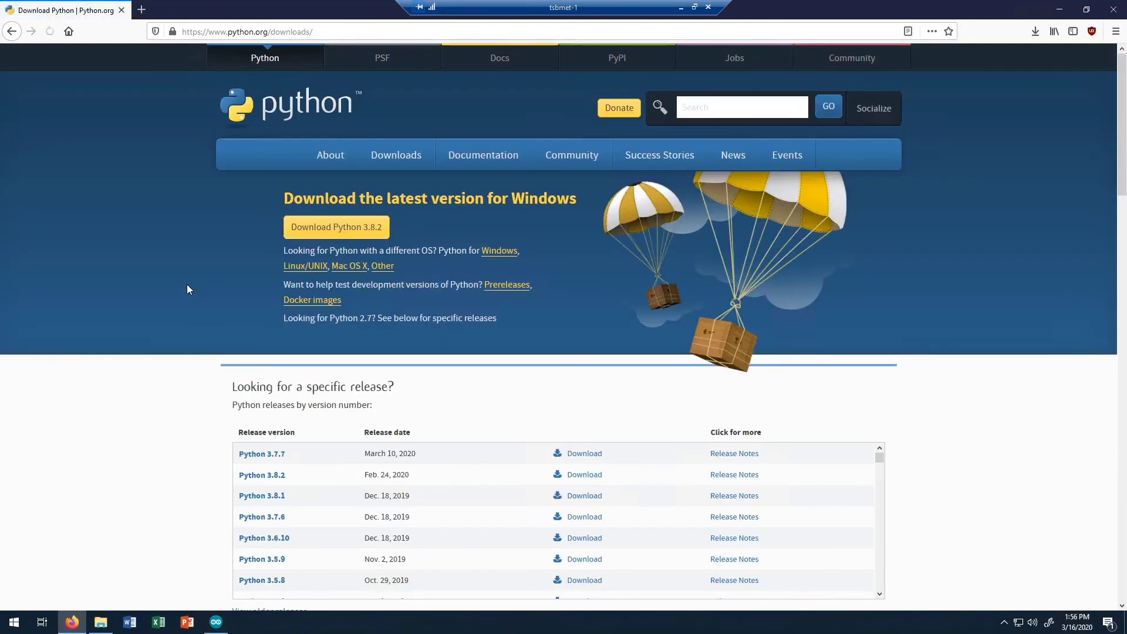
Step: Download and launch the Python 3.8.2 installer for Windows, clearing the browser out of the way
click(367, 232)
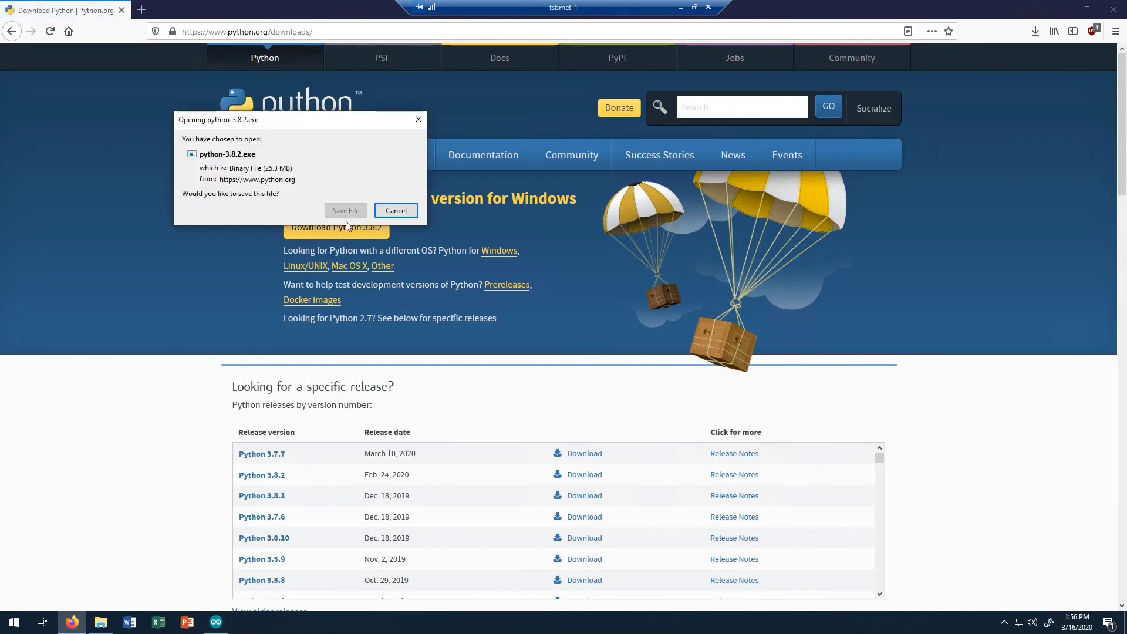
click(1037, 31)
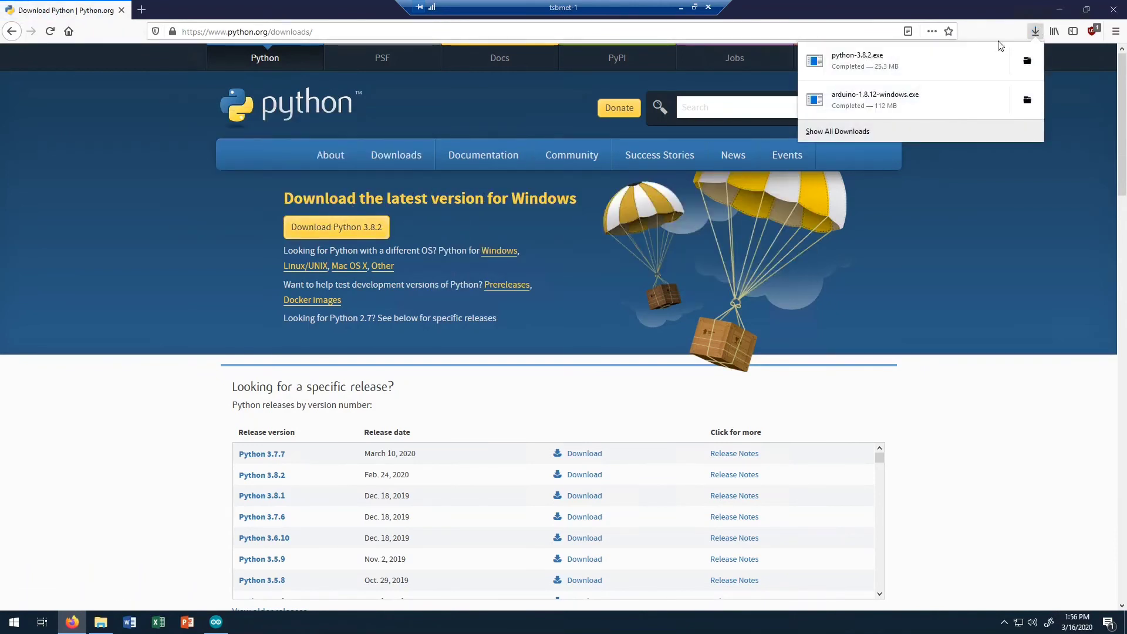
click(853, 65)
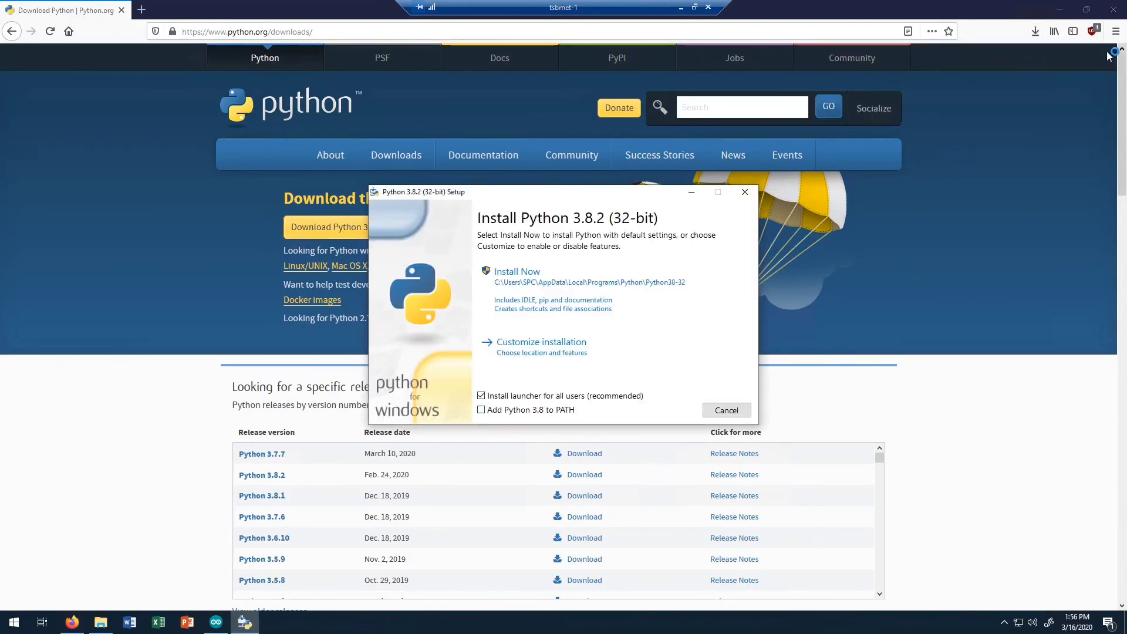
click(1060, 8)
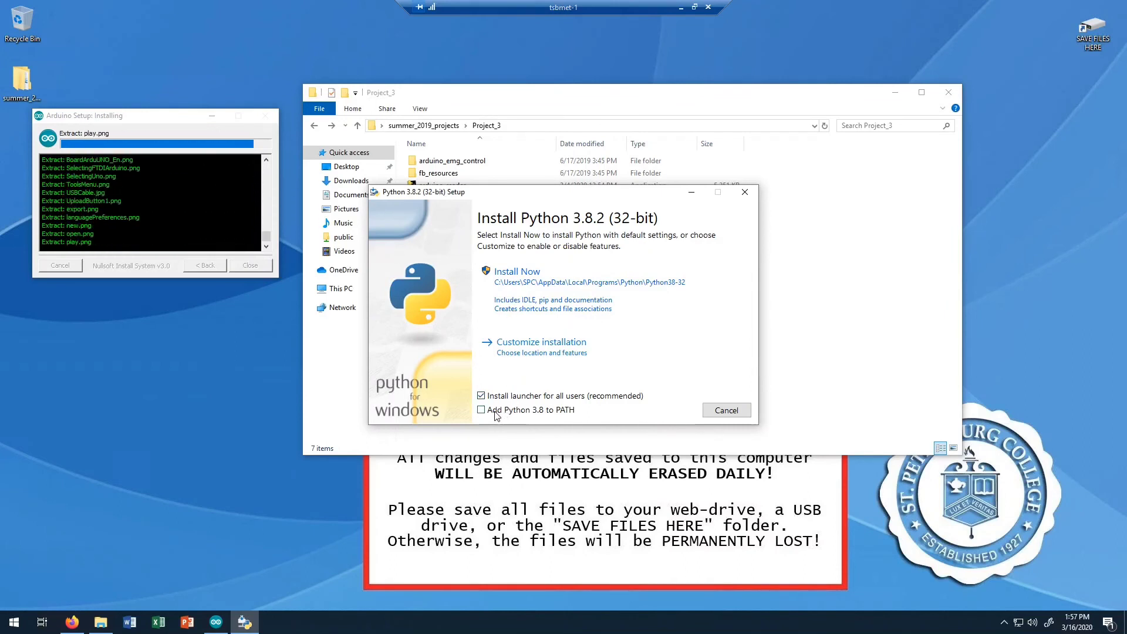
Step: Install Python 3.8.2 with default settings and Python 3.8 added to PATH, and close the finished Python and Arduino setup windows
click(530, 410)
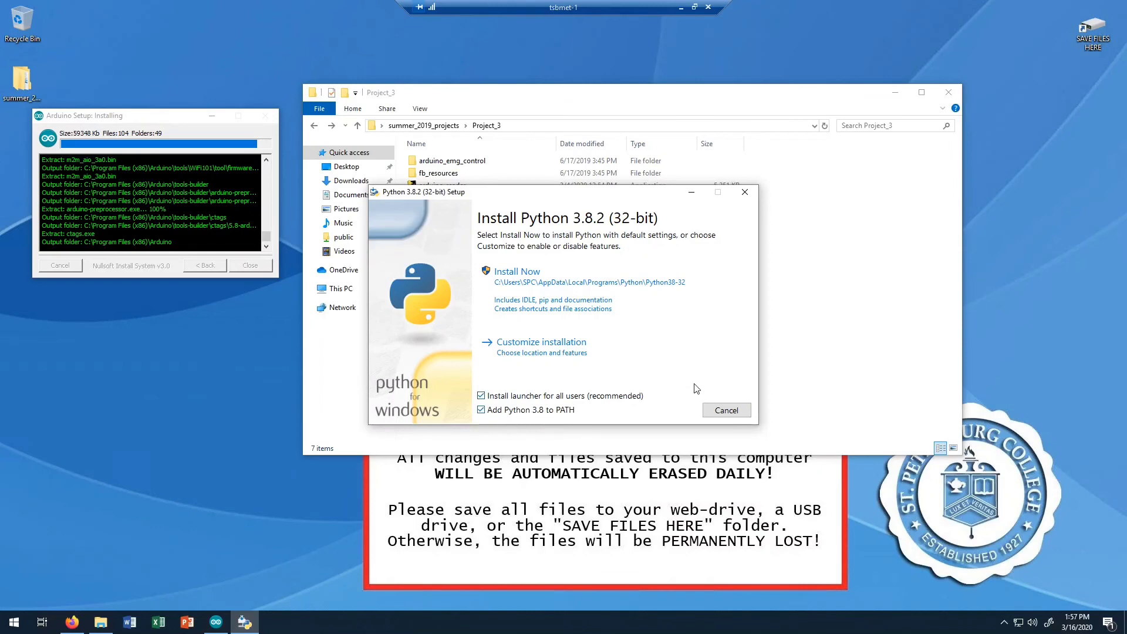
click(525, 296)
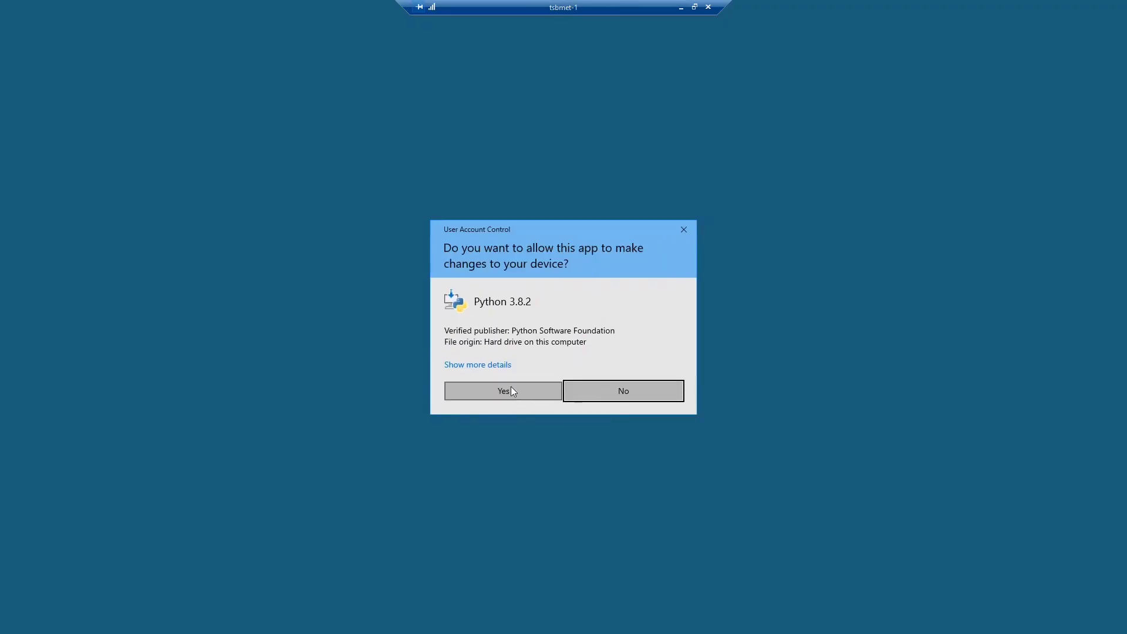
click(511, 386)
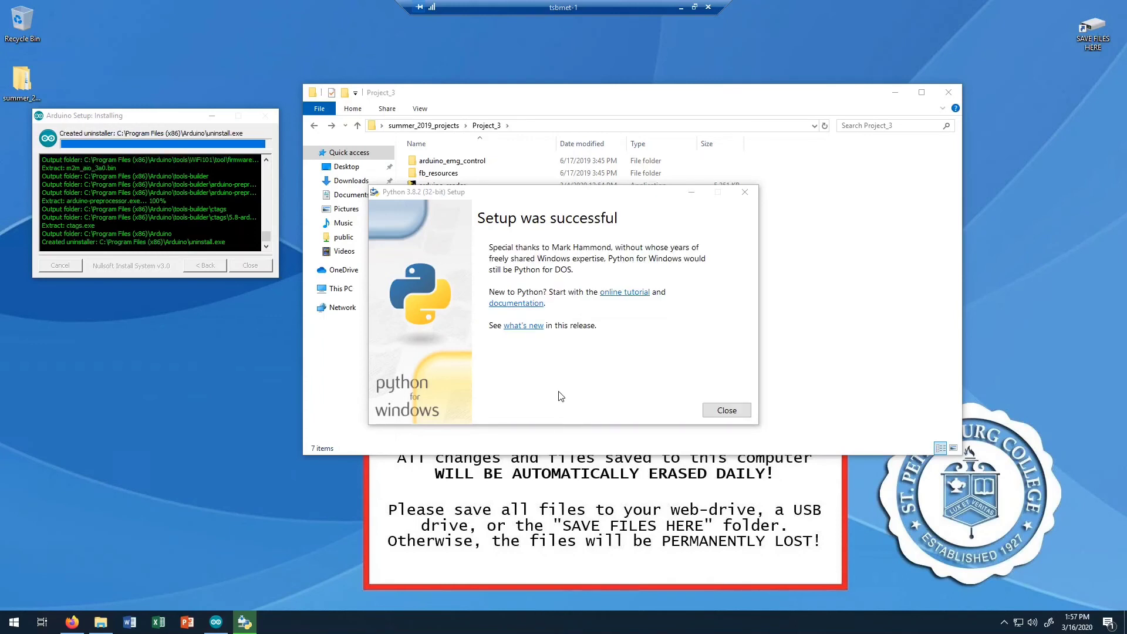
click(727, 410)
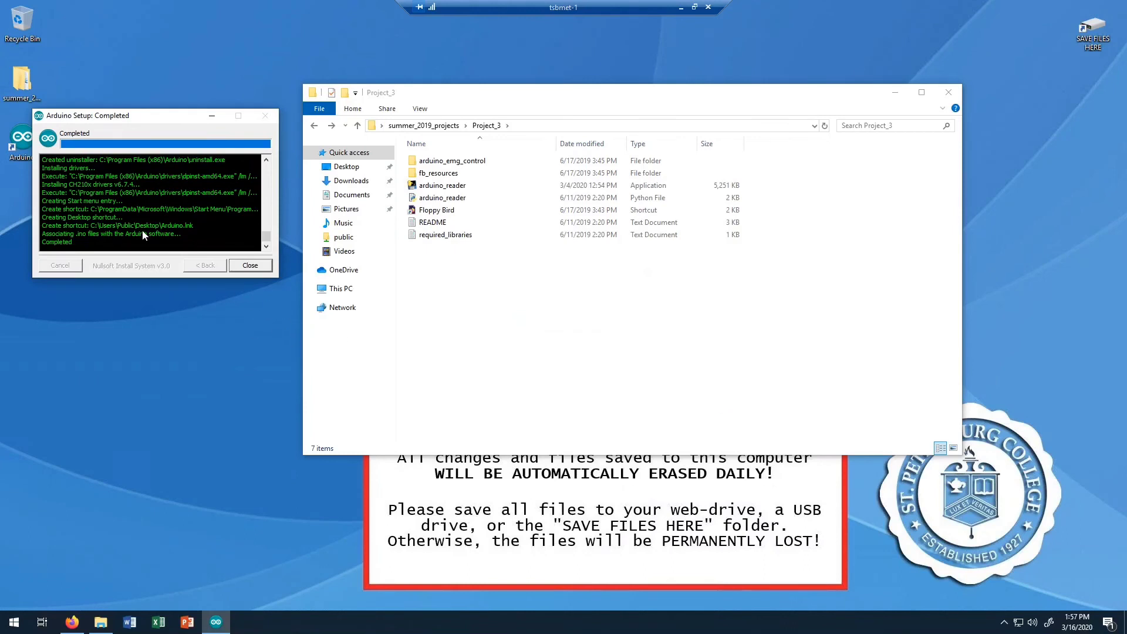
click(240, 264)
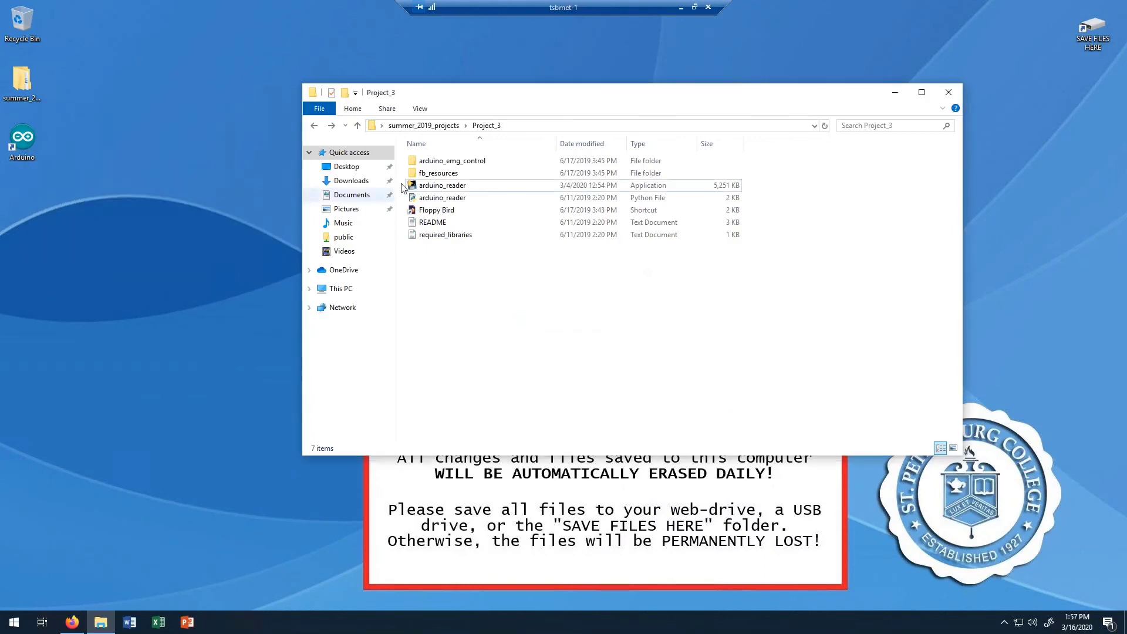
Step: Open the sketch in Project_3's arduino_emg_control folder in the Arduino IDE, enlarge its window and look through the code
drag(429, 99, 282, 114)
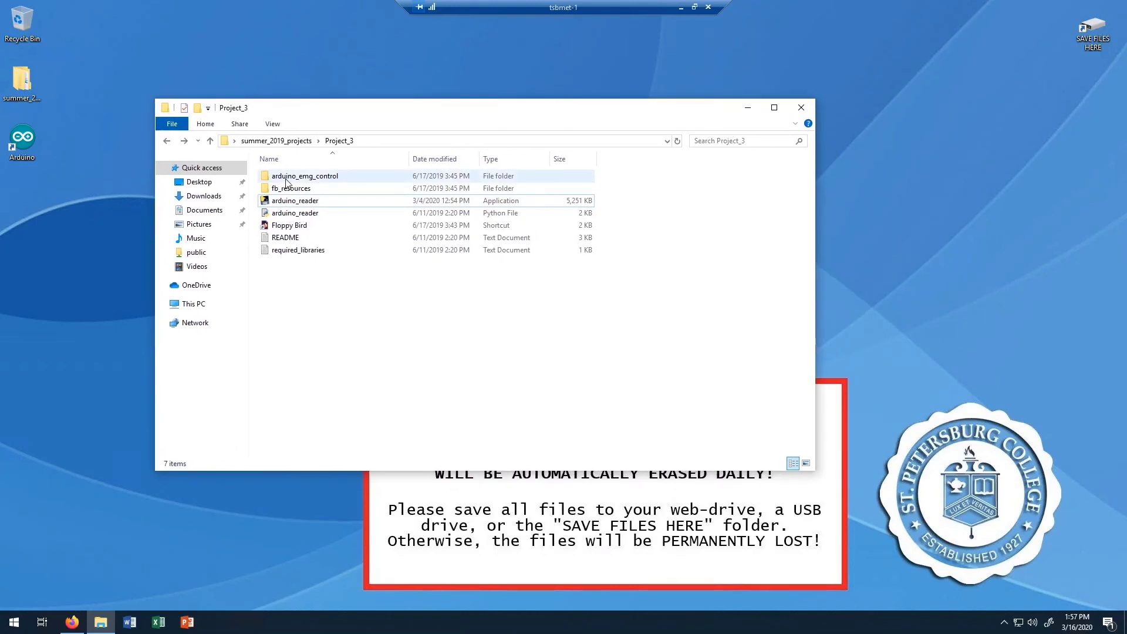
double_click(304, 179)
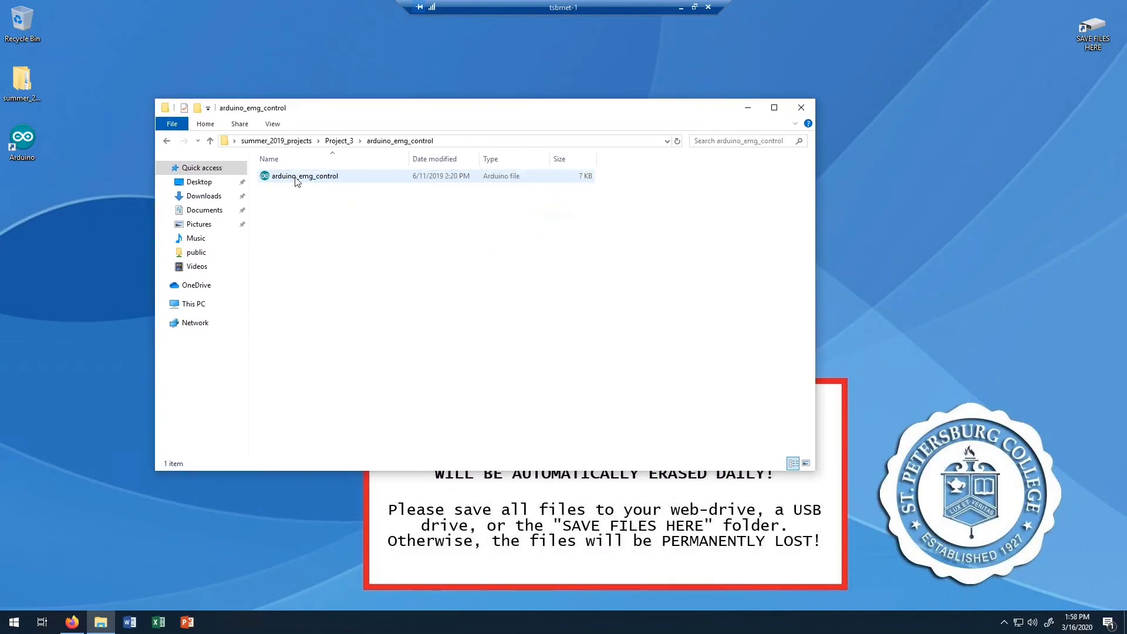
double_click(296, 177)
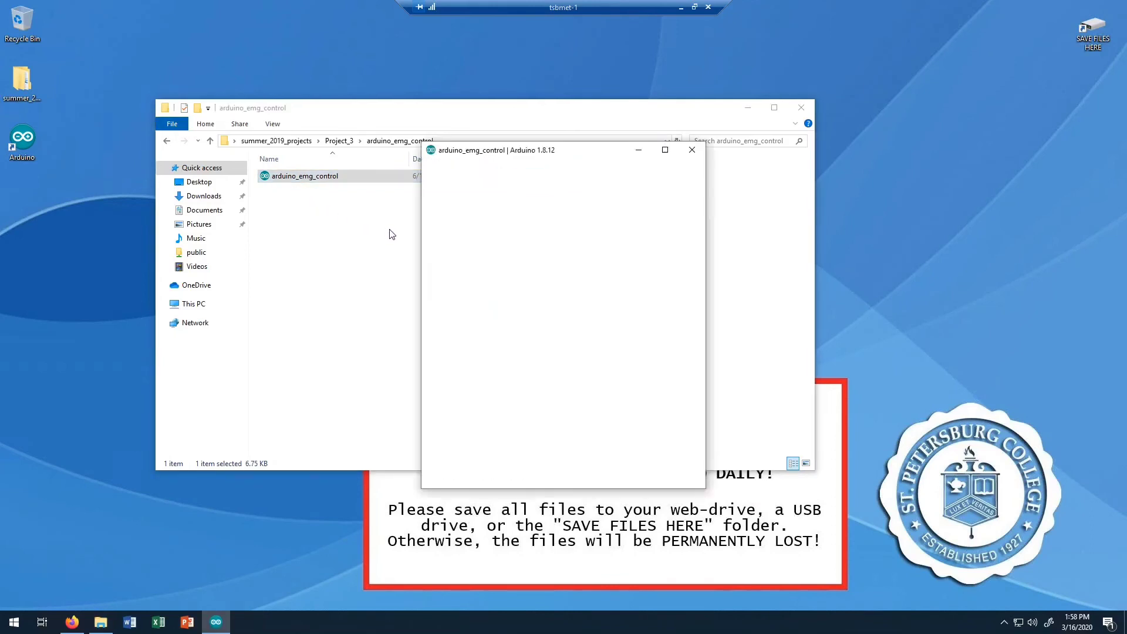
drag(434, 143, 125, 39)
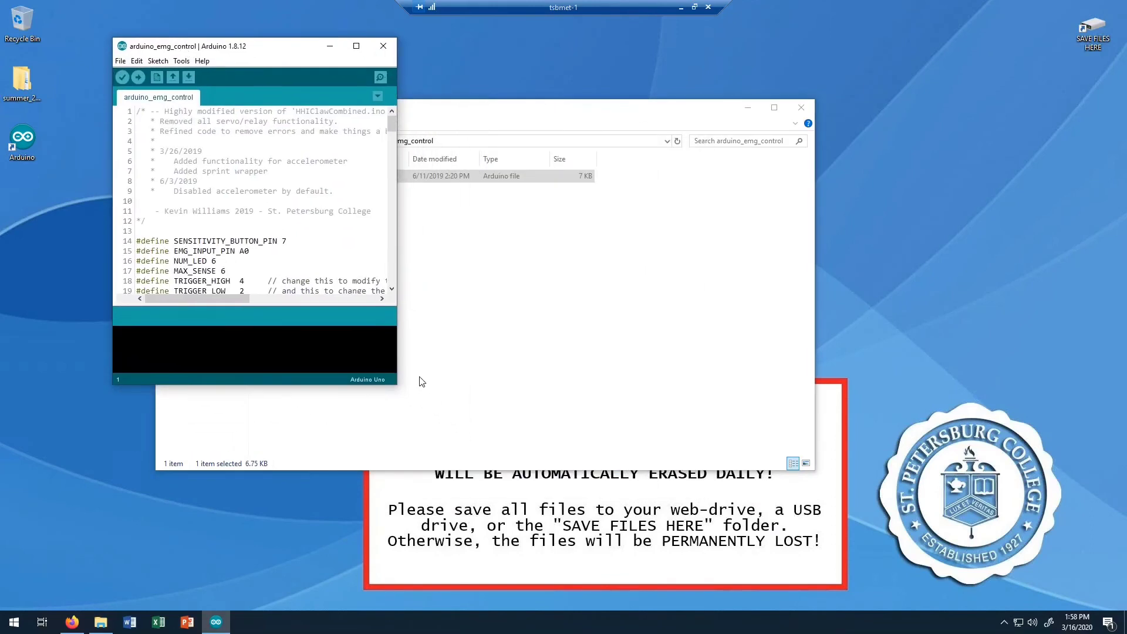
drag(398, 385, 638, 583)
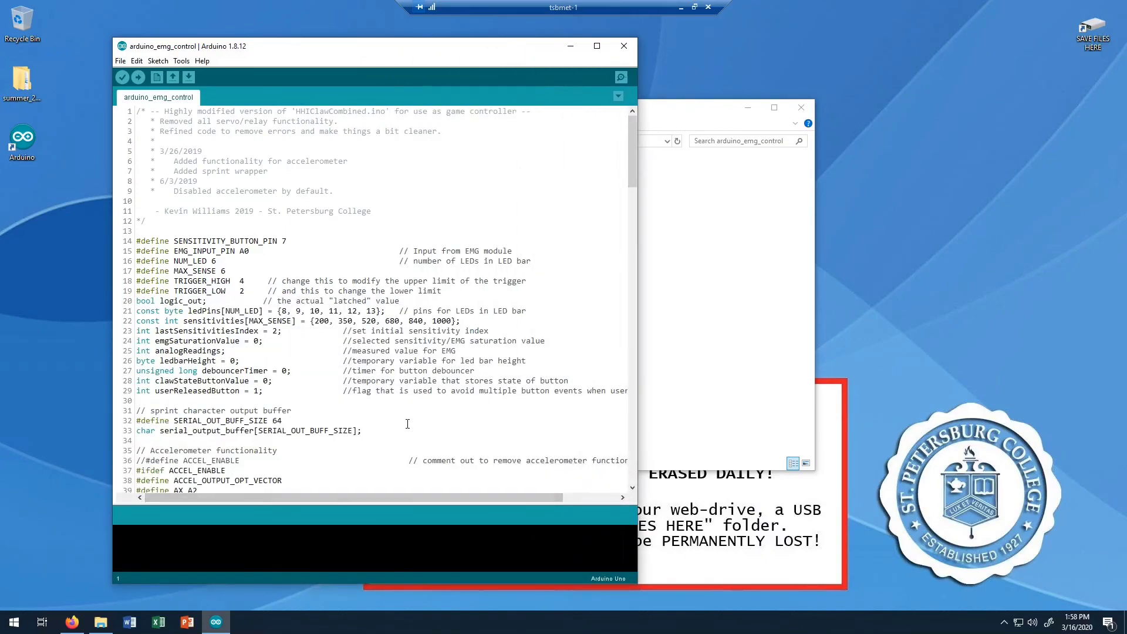
scroll(381, 412, down, 11)
scroll(371, 420, down, 20)
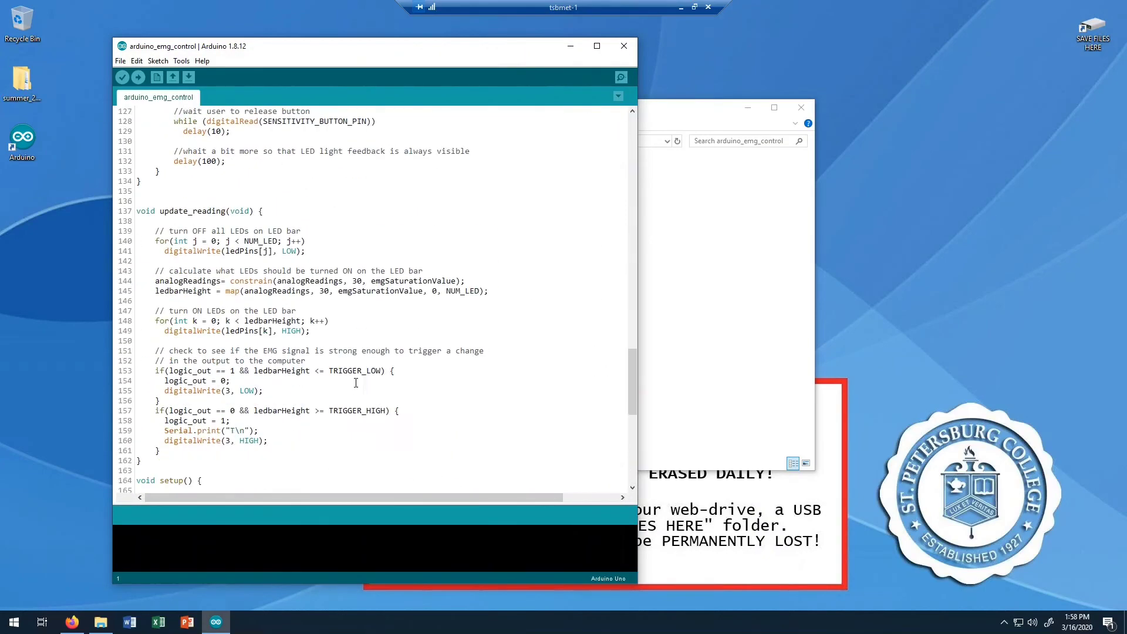
scroll(257, 346, up, 20)
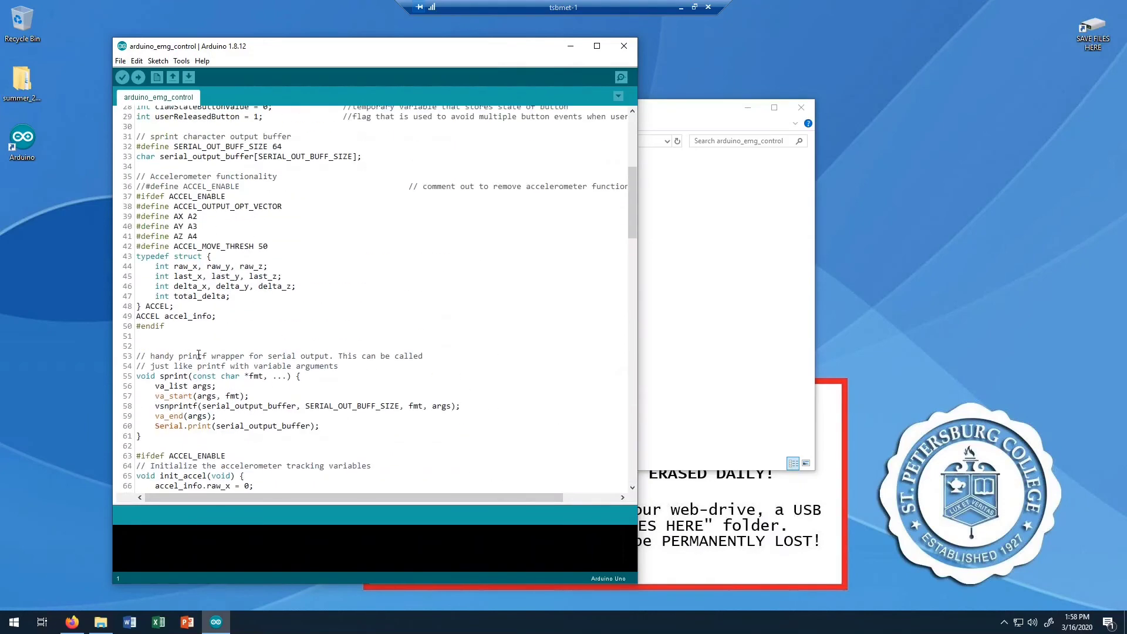
Step: Show the serial ports available for the Arduino Uno board and close the arduino_emg_control sketch
click(183, 62)
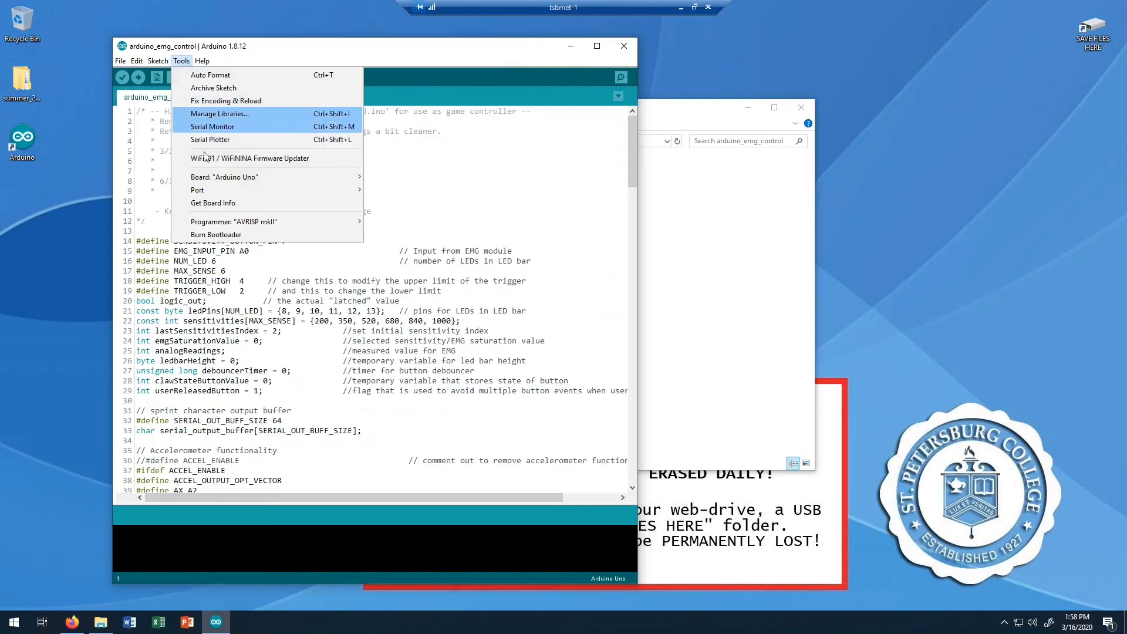
mouse_move(213, 192)
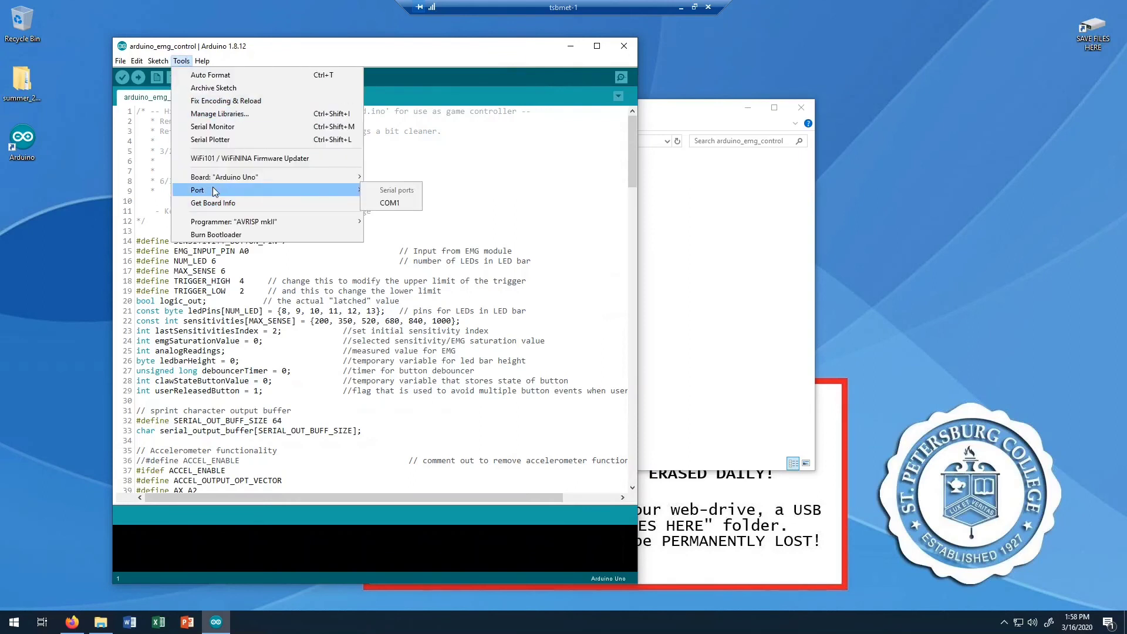
click(391, 203)
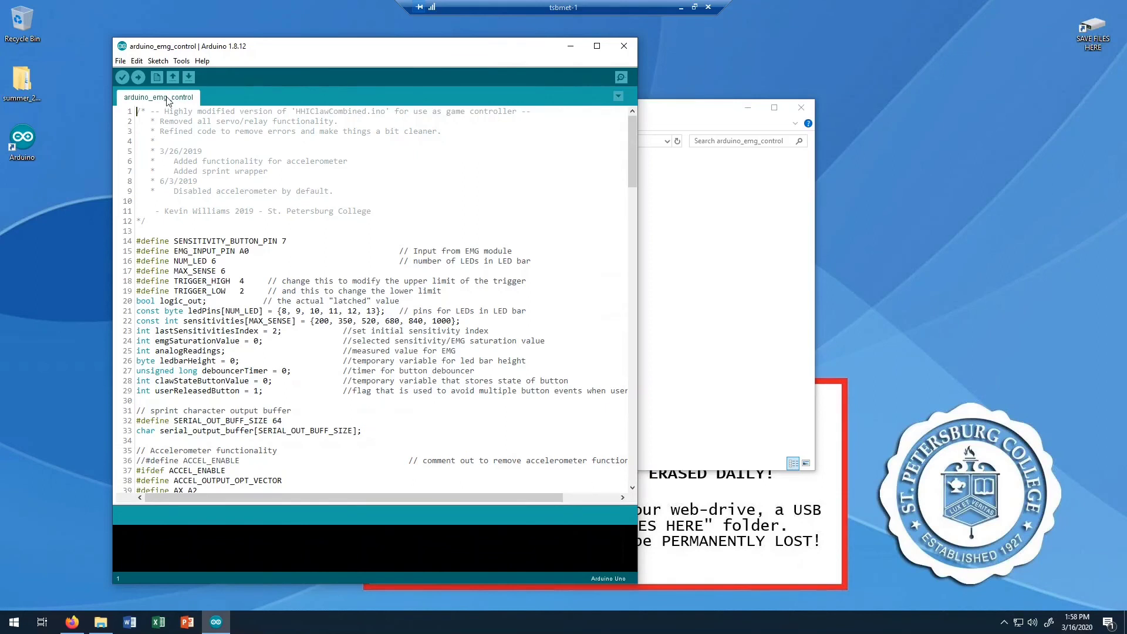
click(624, 46)
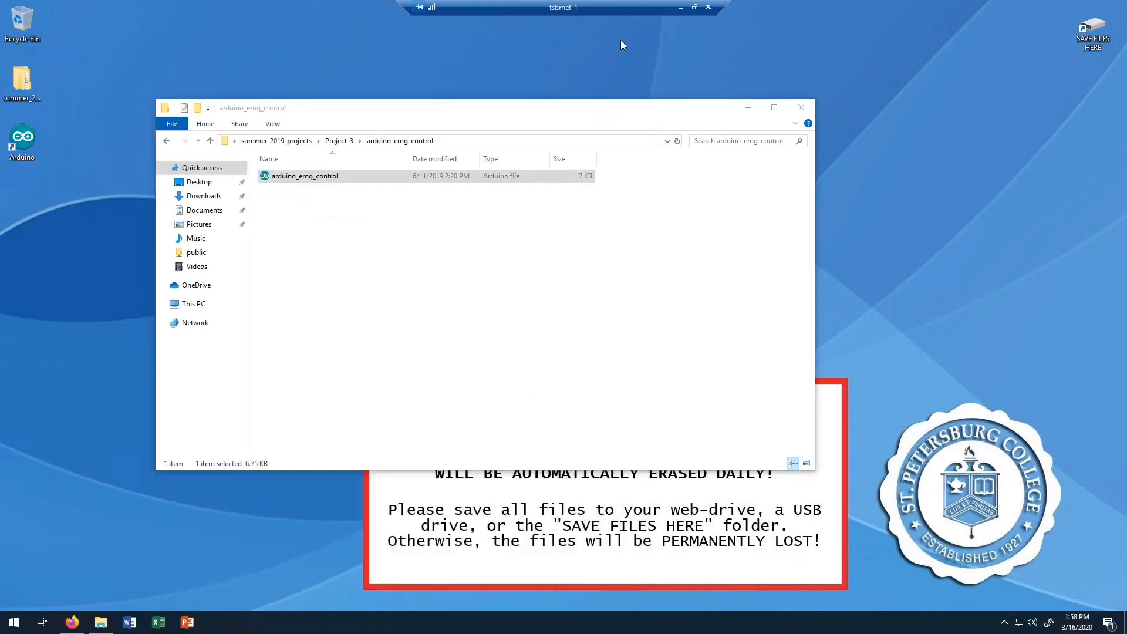
Step: Return to the Project_3 folder, open the required_libraries text file and read which Python libraries it lists
click(344, 141)
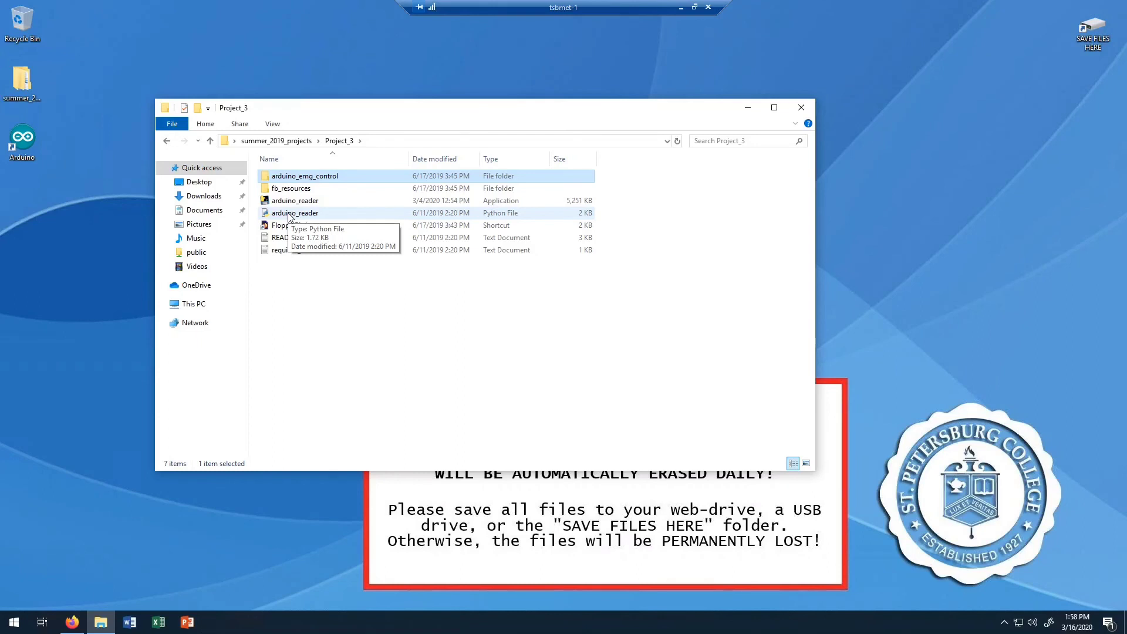
click(289, 215)
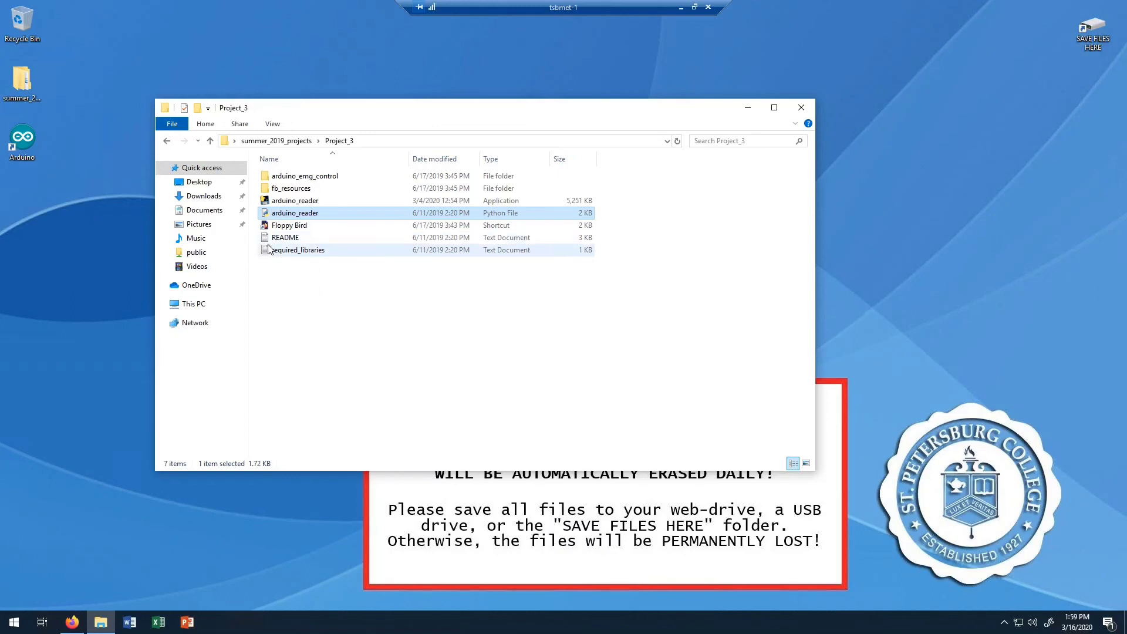
double_click(286, 251)
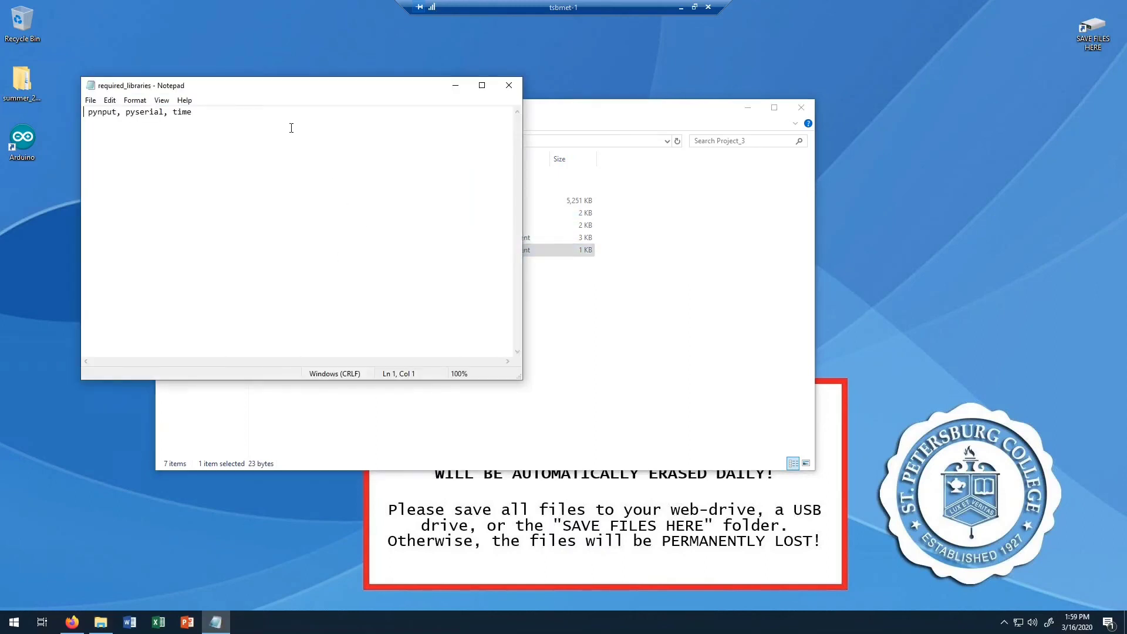
drag(222, 94, 215, 52)
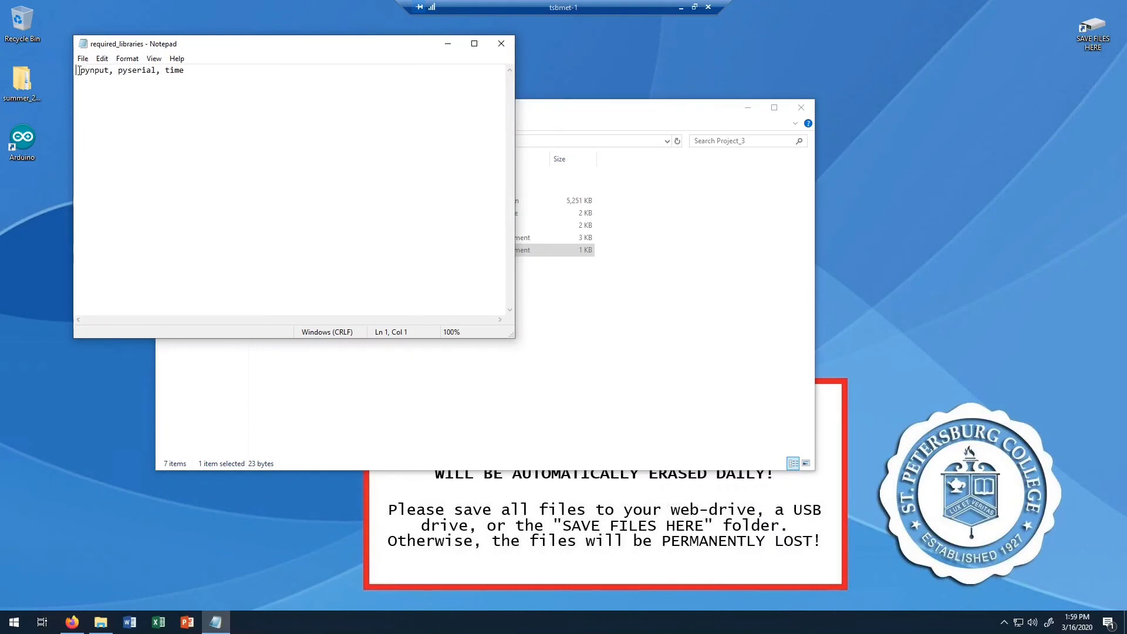
drag(82, 71, 156, 72)
click(169, 71)
click(192, 68)
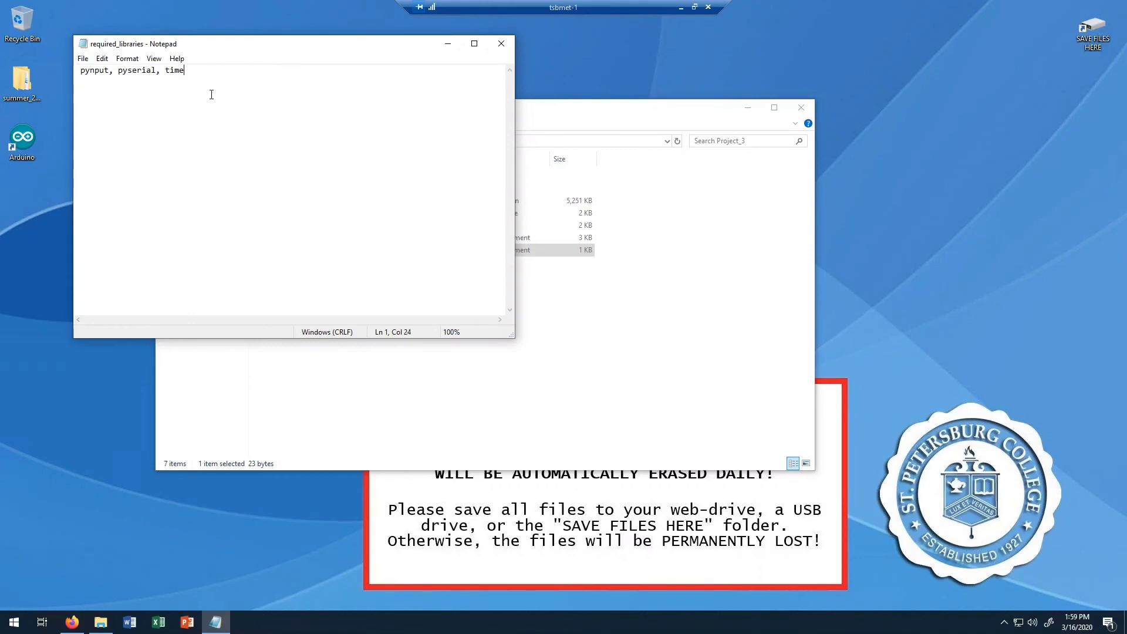
Step: Open a Command Prompt, run pip without arguments and look through its usage output
click(14, 626)
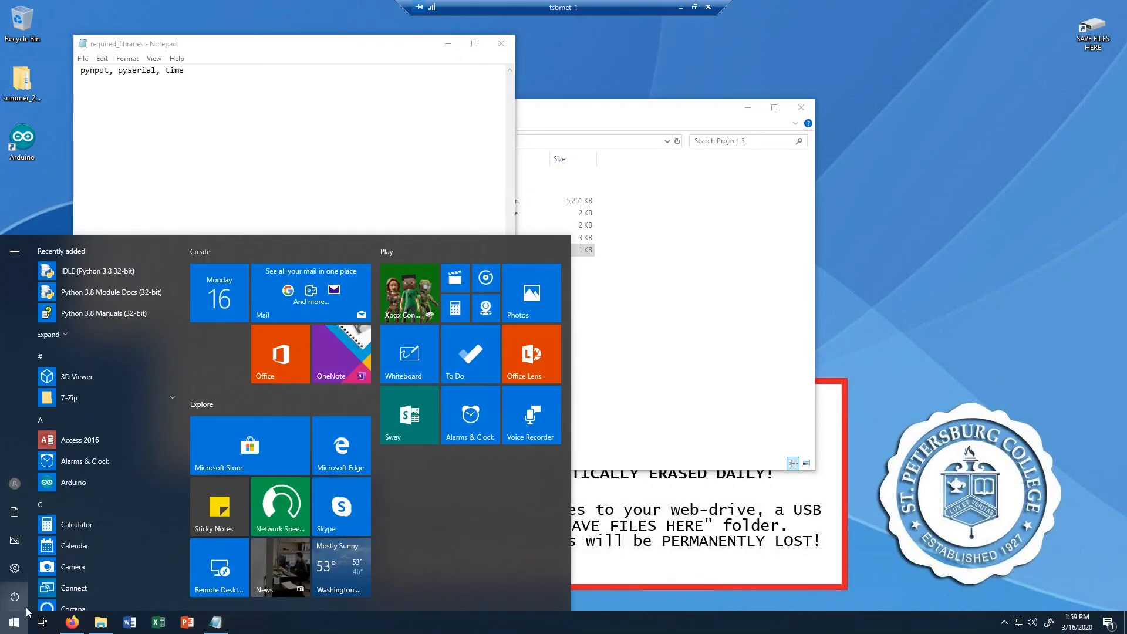
text(cmd)
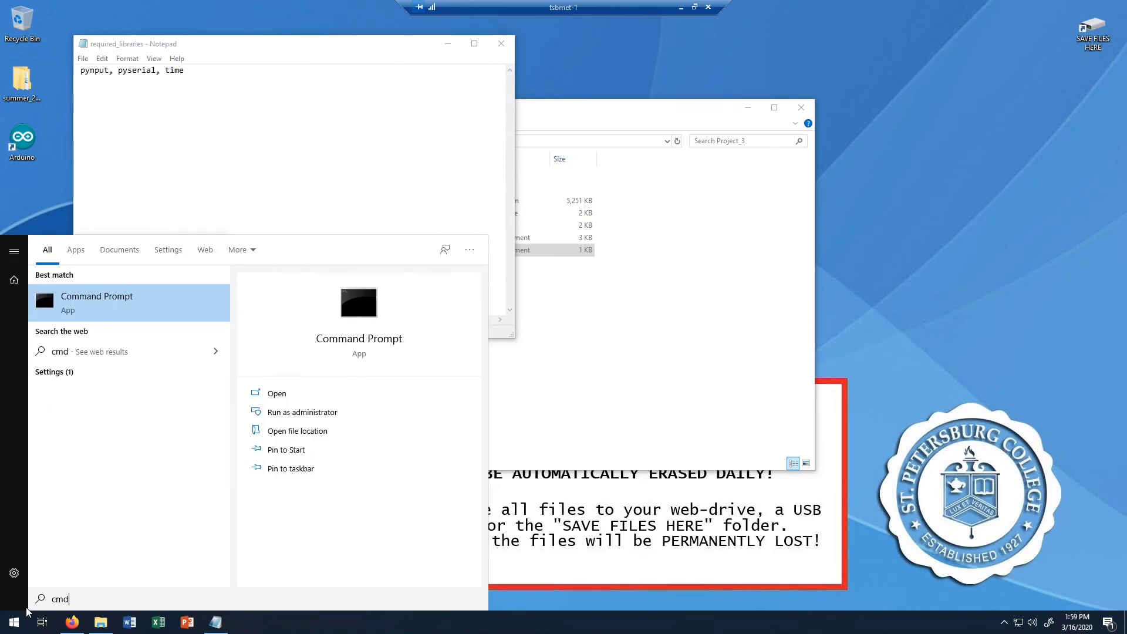
click(101, 312)
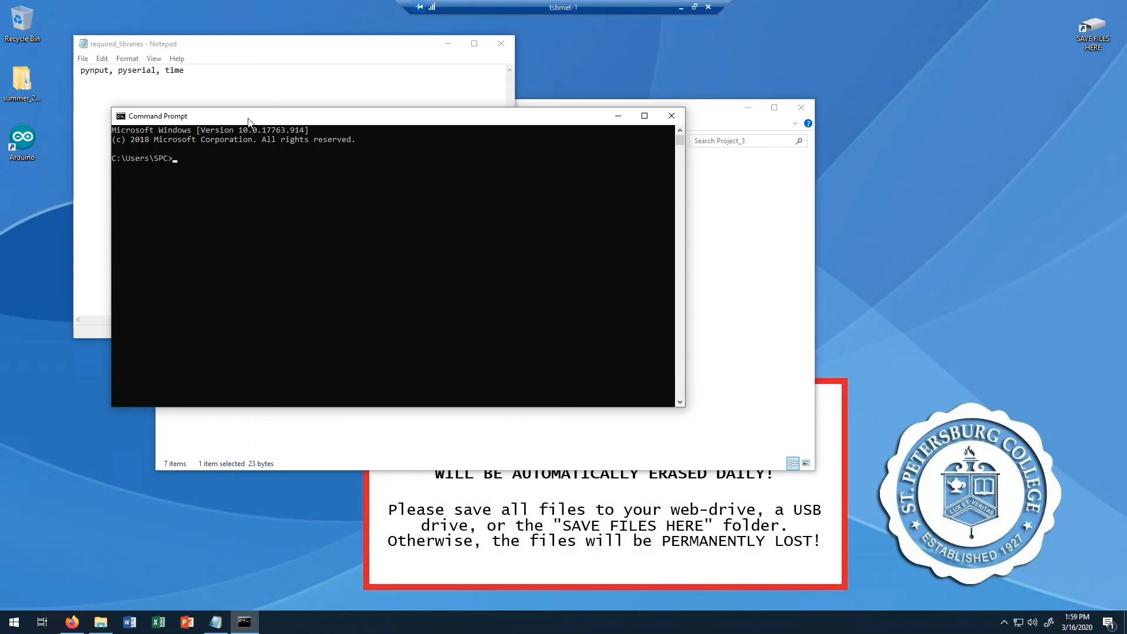
text(pip)
key(Return)
scroll(242, 196, up, 6)
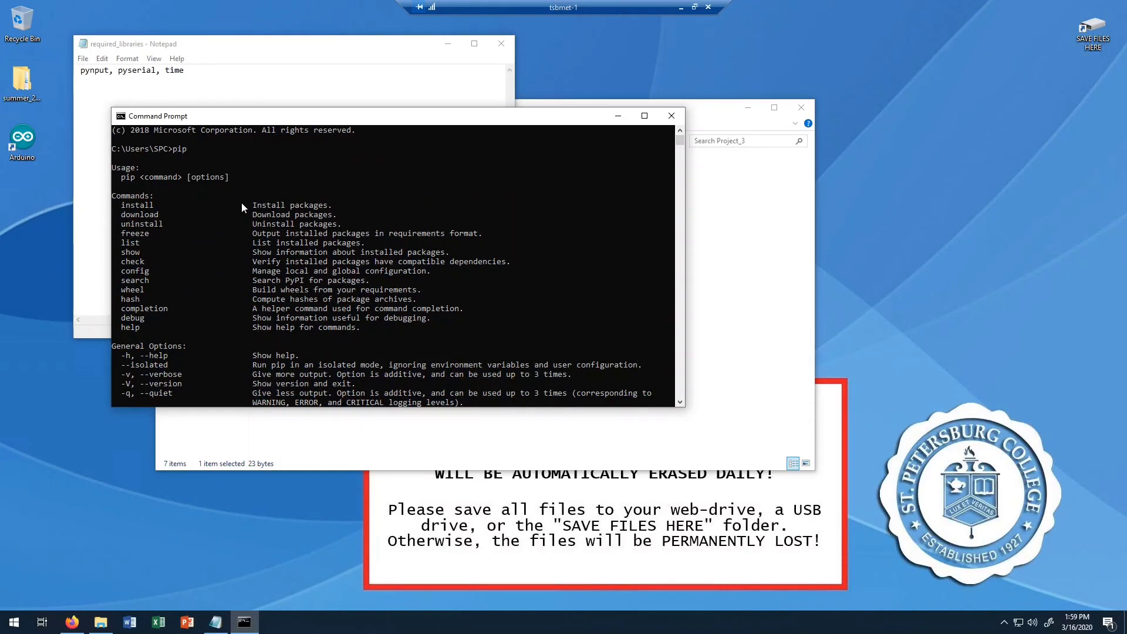
scroll(235, 217, down, 9)
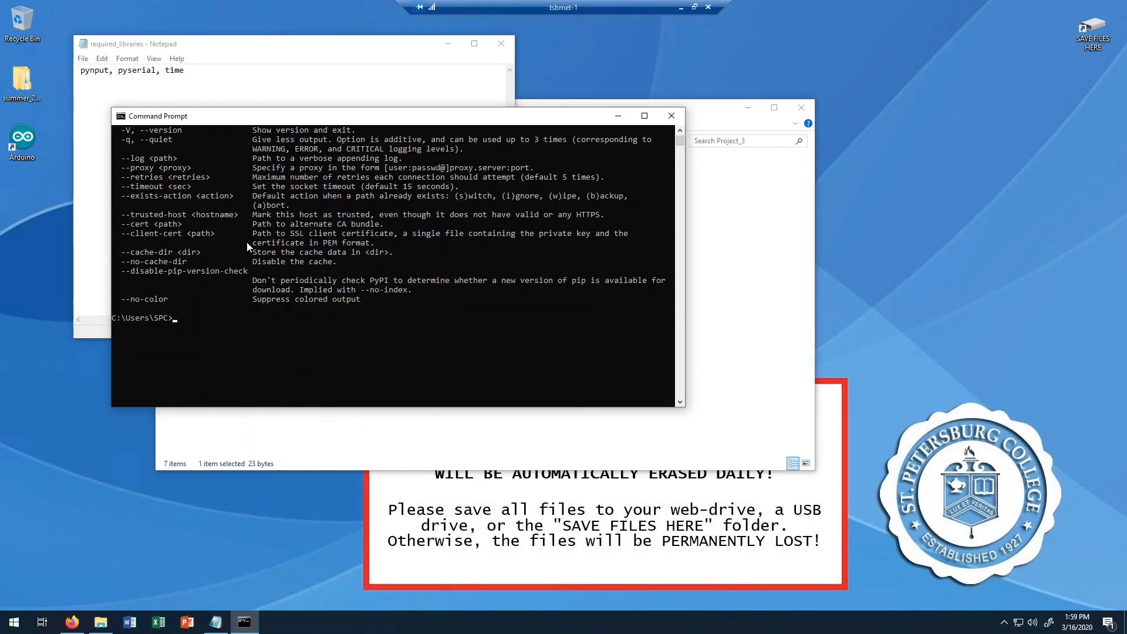
scroll(247, 242, up, 3)
scroll(239, 280, down, 10)
scroll(239, 284, up, 2)
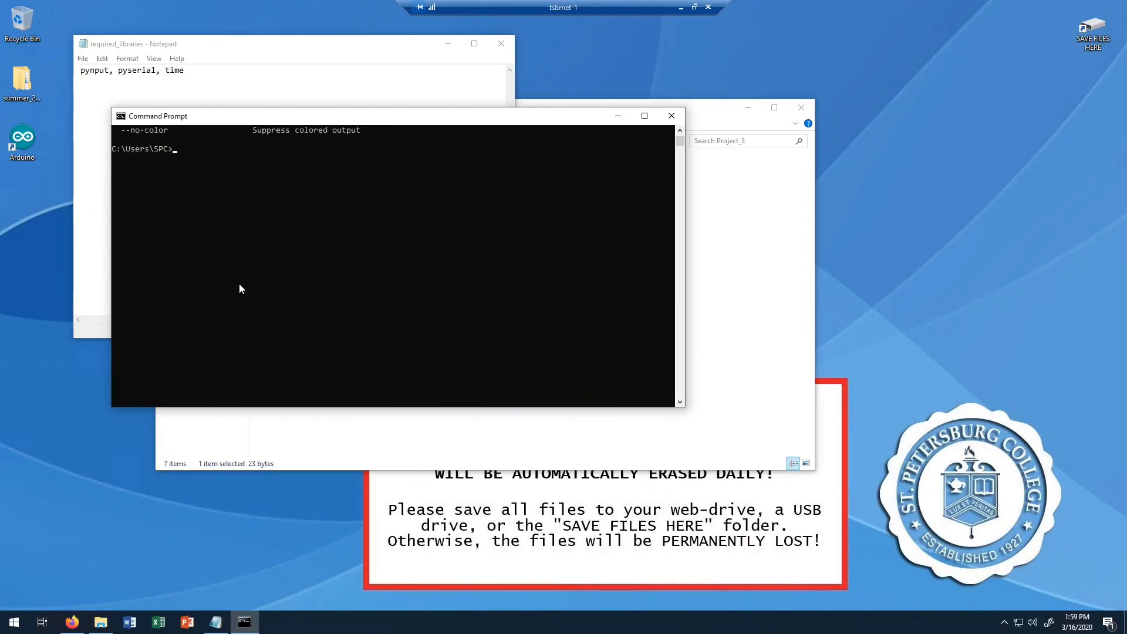
scroll(235, 276, down, 2)
scroll(223, 241, up, 3)
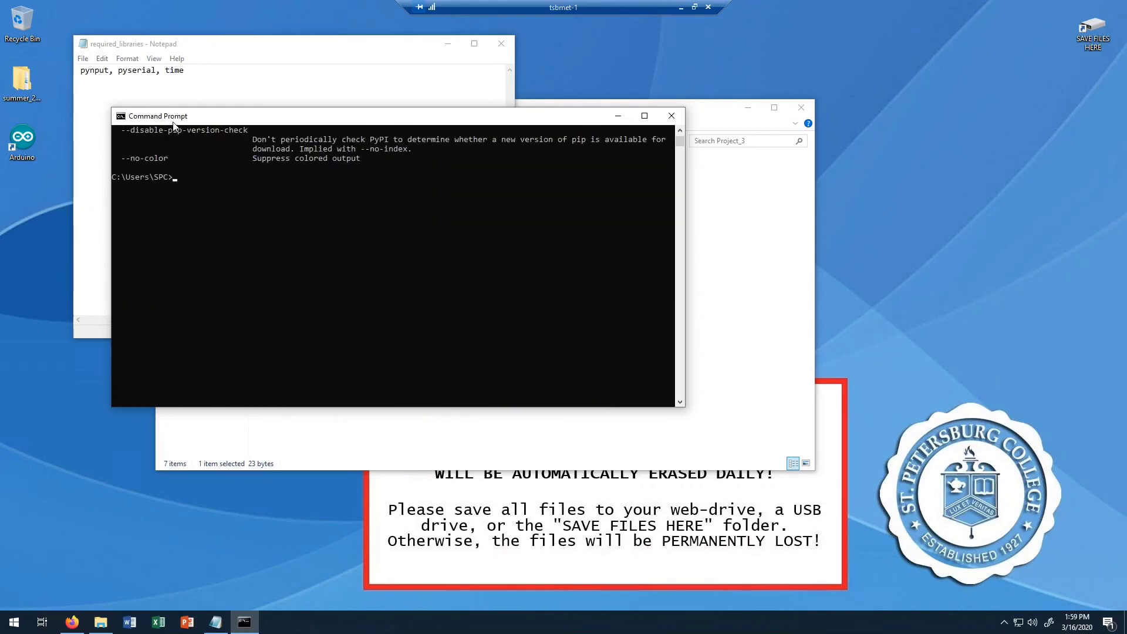
Step: Install the pynput and pyserial libraries with pip, and close the Command Prompt
text(pip install pynput pyserial)
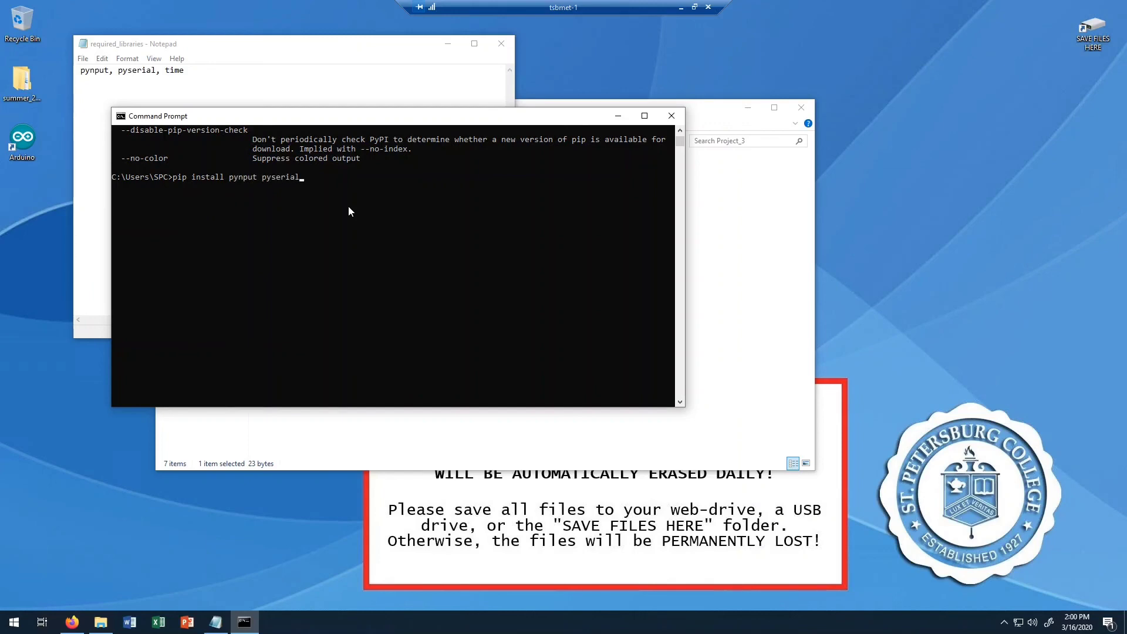
key(Return)
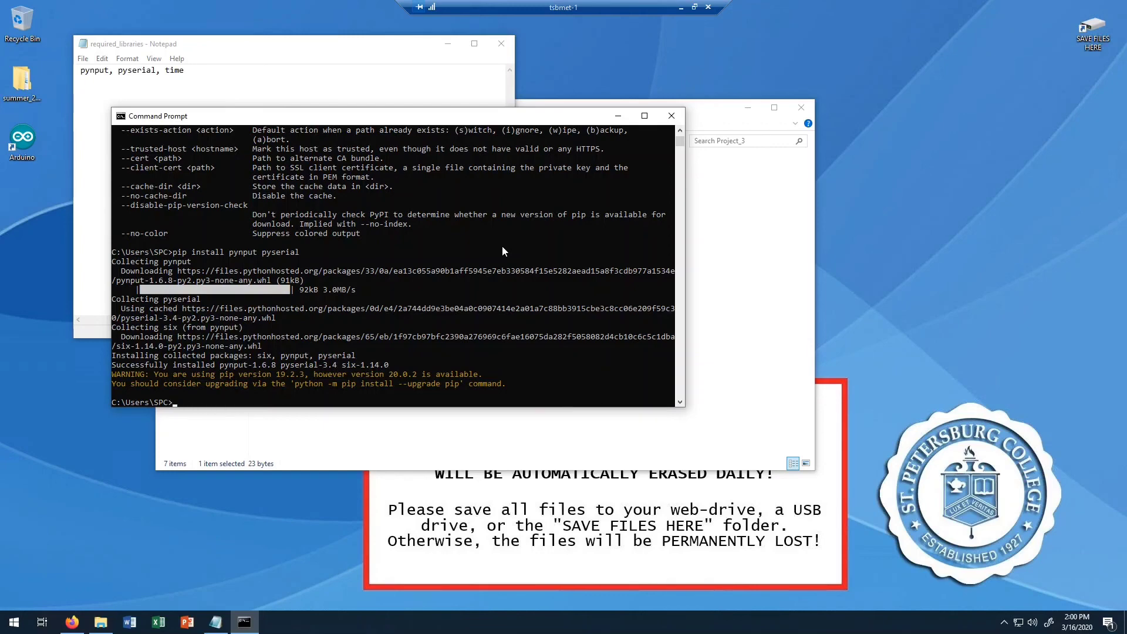
click(670, 117)
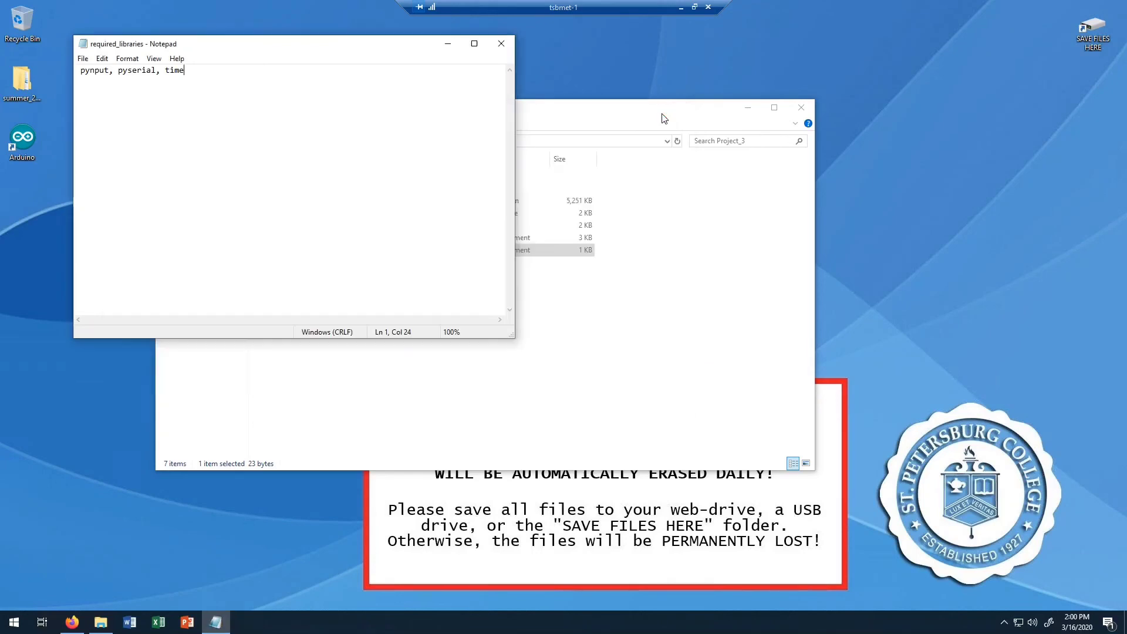
Step: Close the required_libraries text file and run the arduino_reader Python script from the Project_3 folder
click(502, 44)
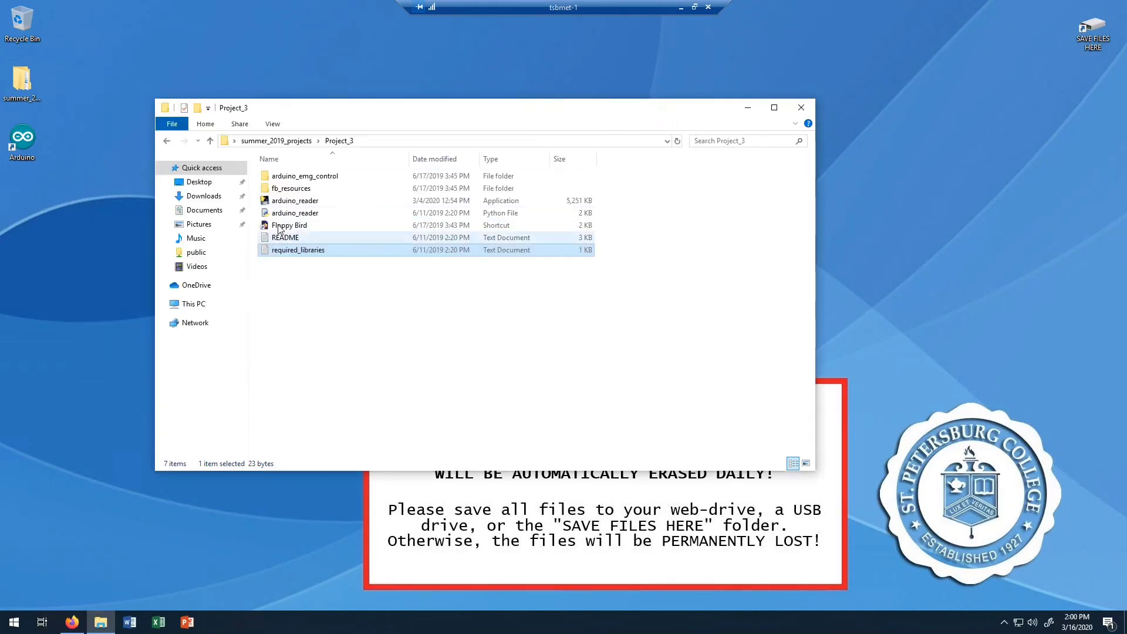
double_click(347, 215)
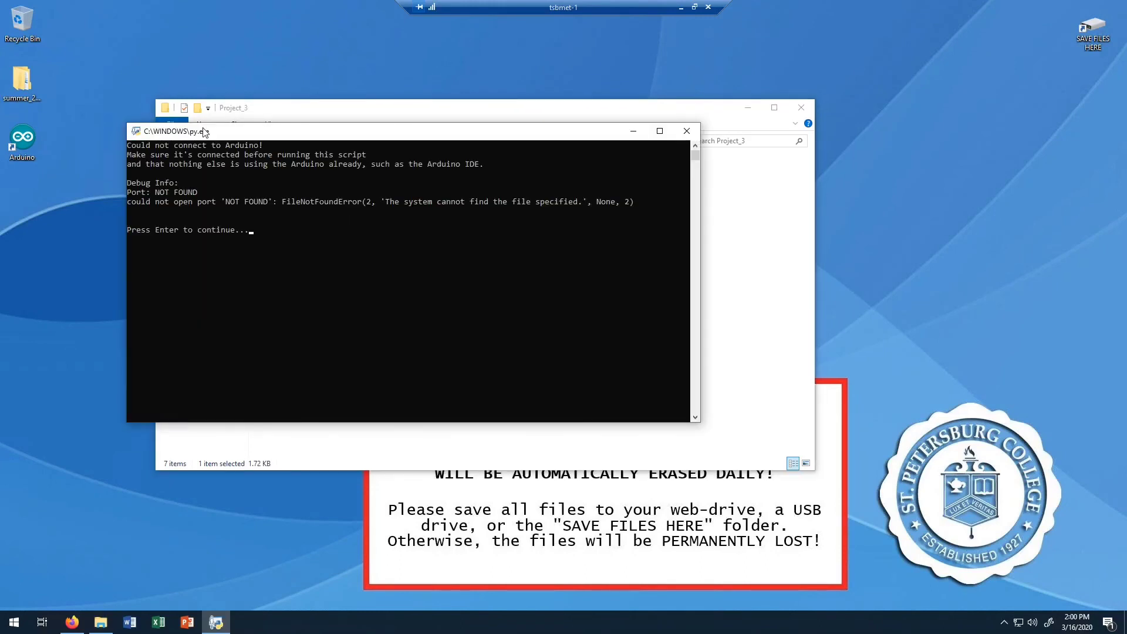
drag(195, 130, 180, 322)
Step: Run the arduino_reader application, compare its console output with the Python script's, and close both consoles
double_click(293, 203)
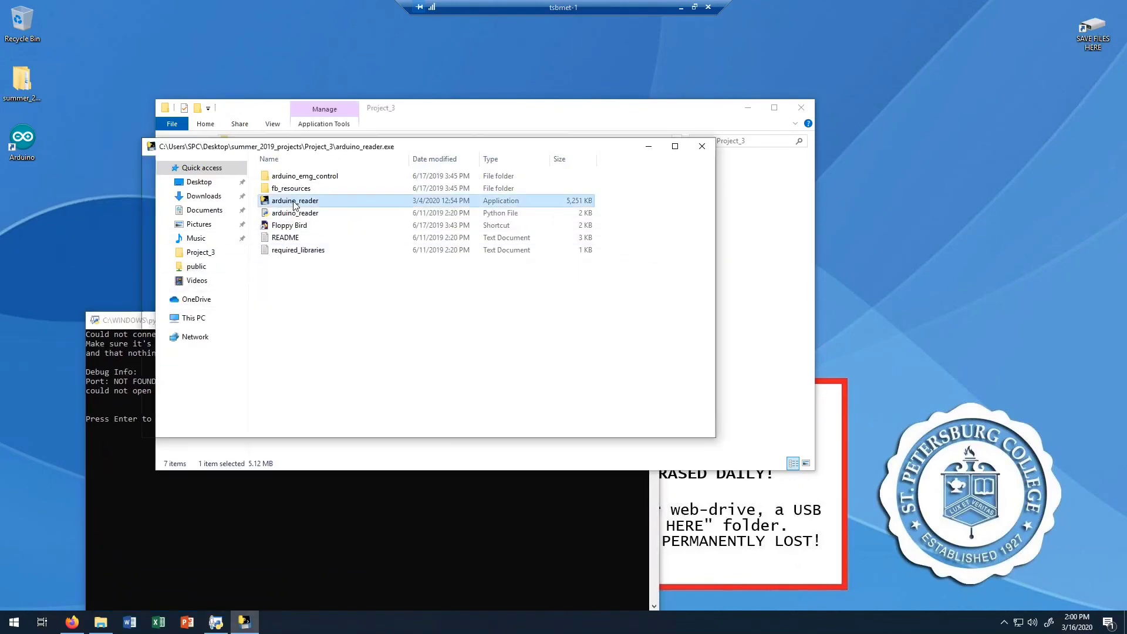
drag(211, 152, 157, 86)
click(194, 356)
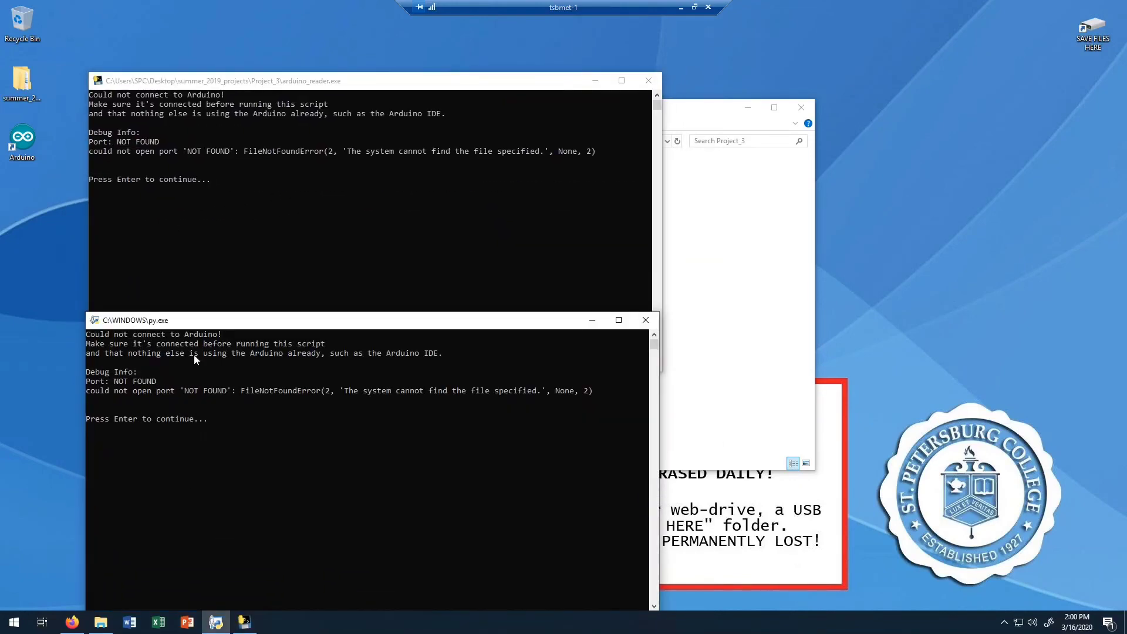
drag(195, 323, 193, 222)
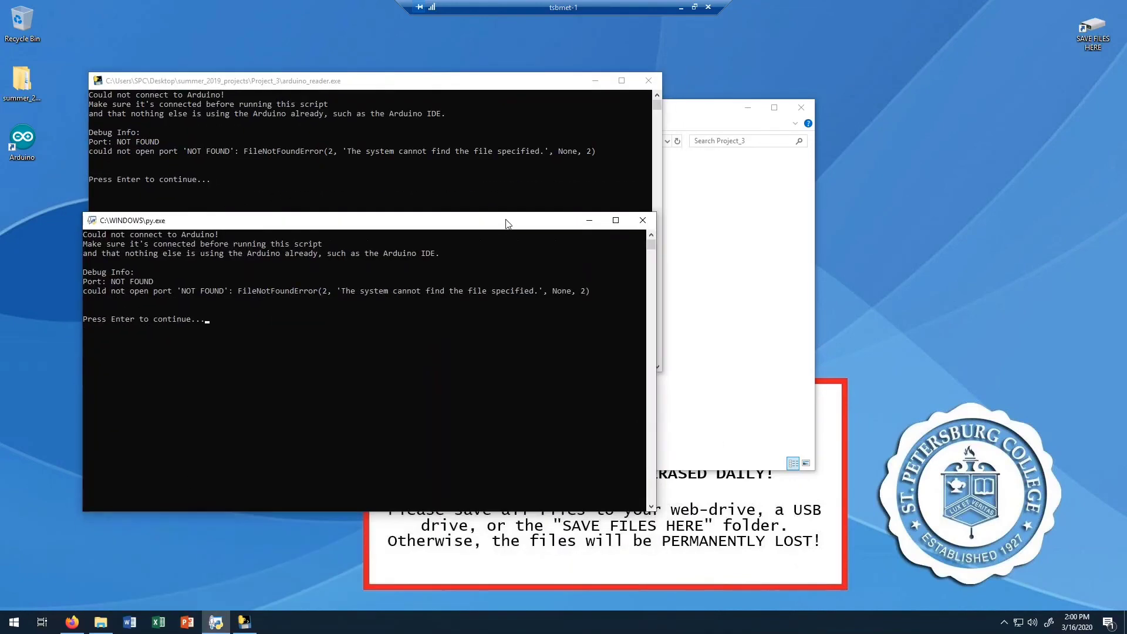
click(643, 220)
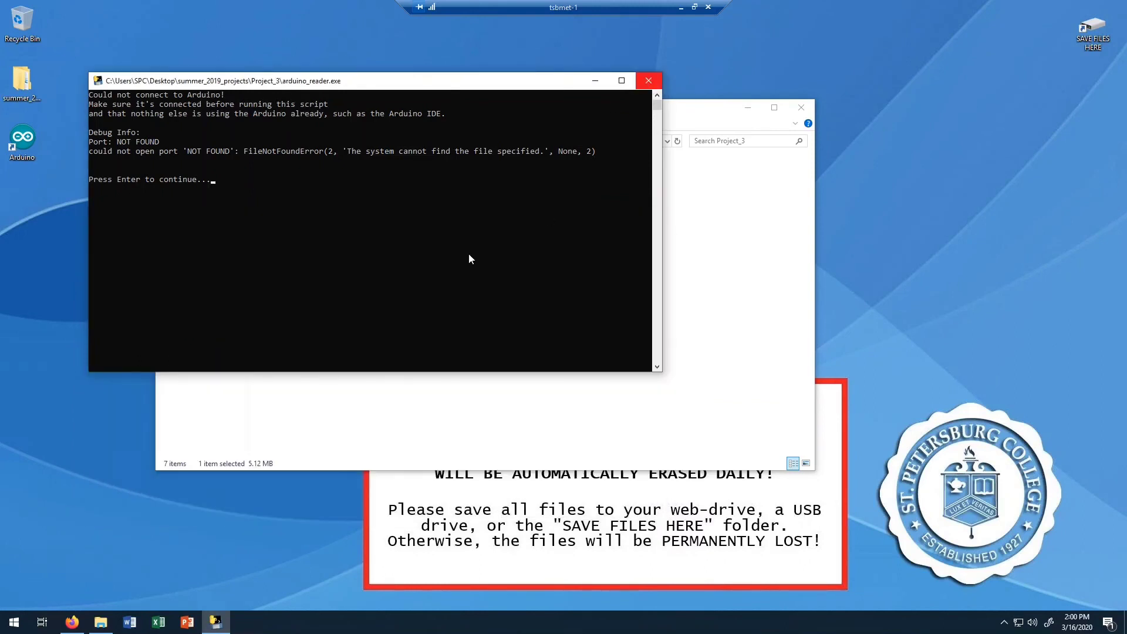
key(Return)
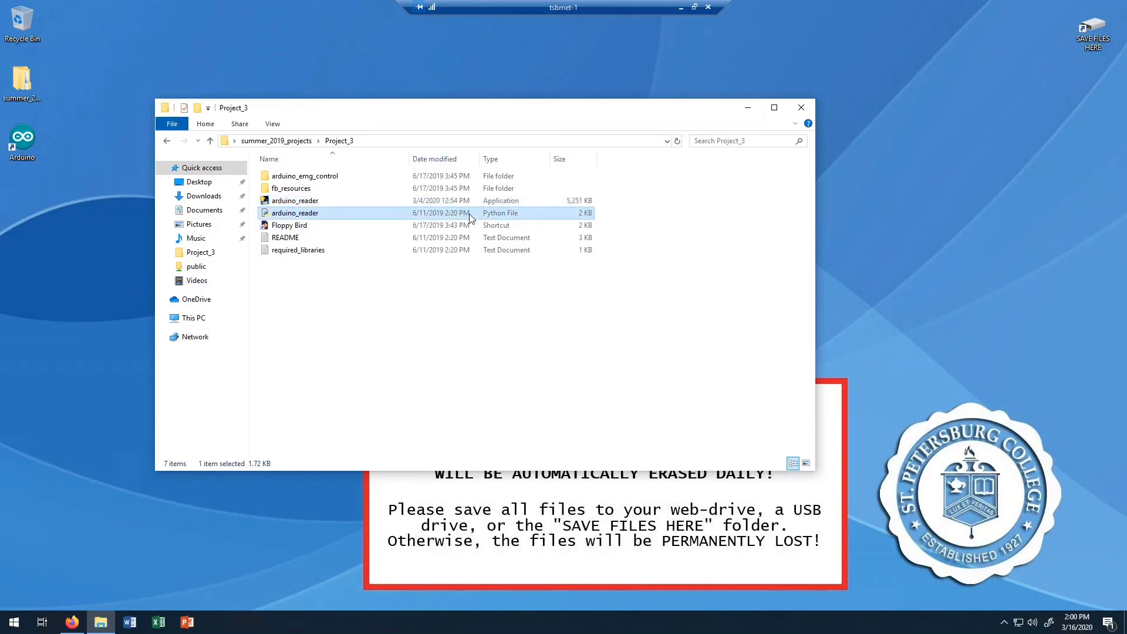
Step: Run the arduino_reader application again and arrange its console so the Project_3 files stay accessible
double_click(333, 202)
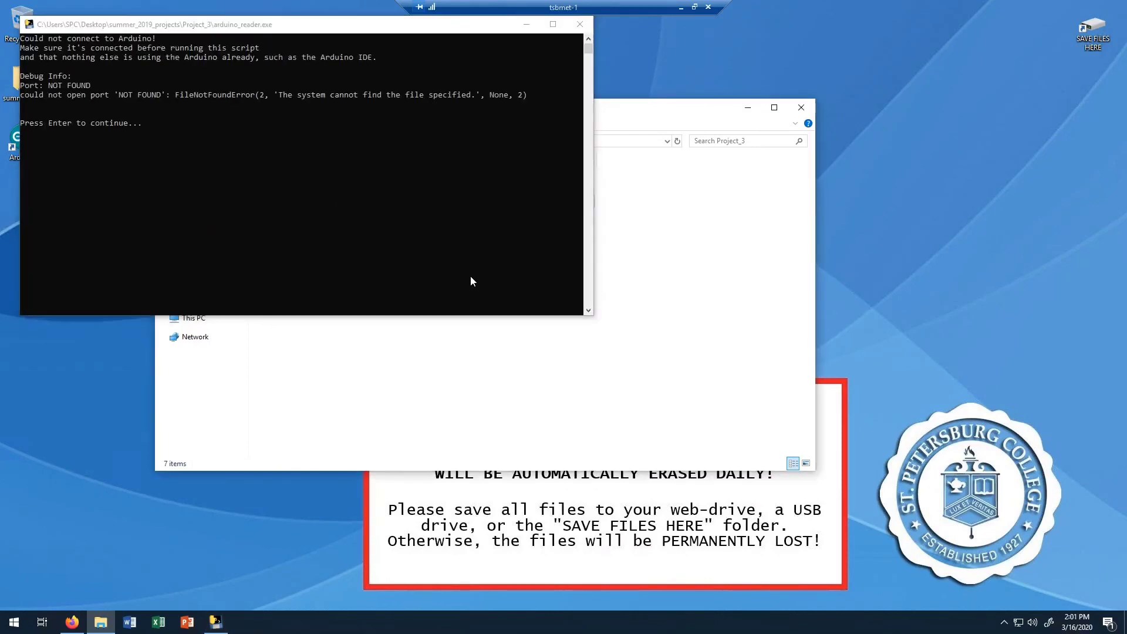
drag(602, 117, 659, 128)
drag(480, 26, 478, 306)
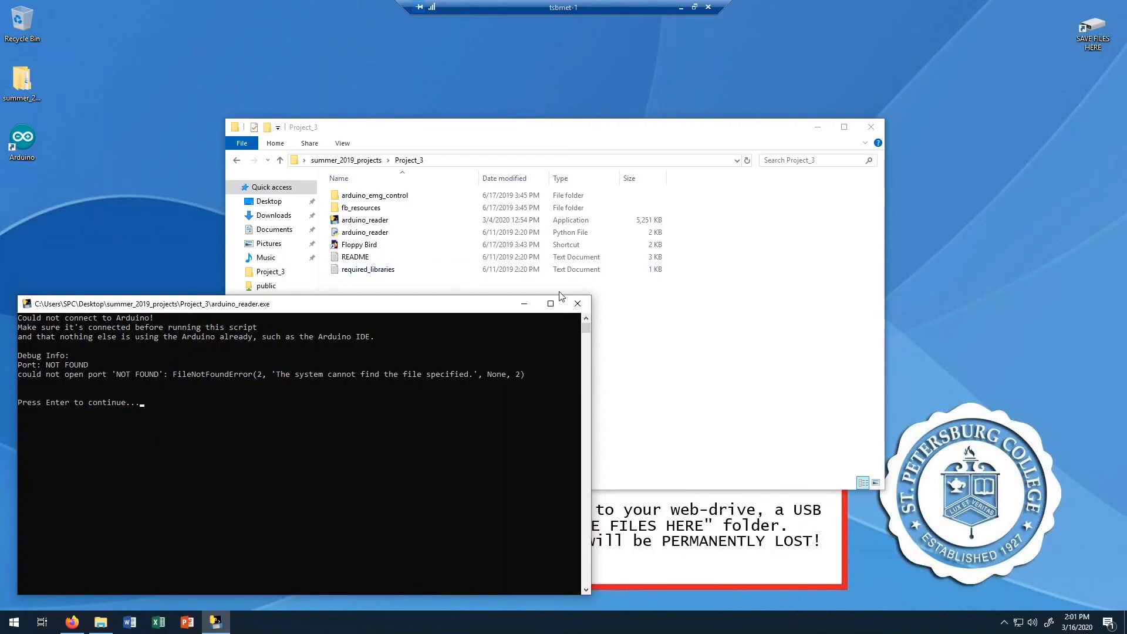
click(607, 293)
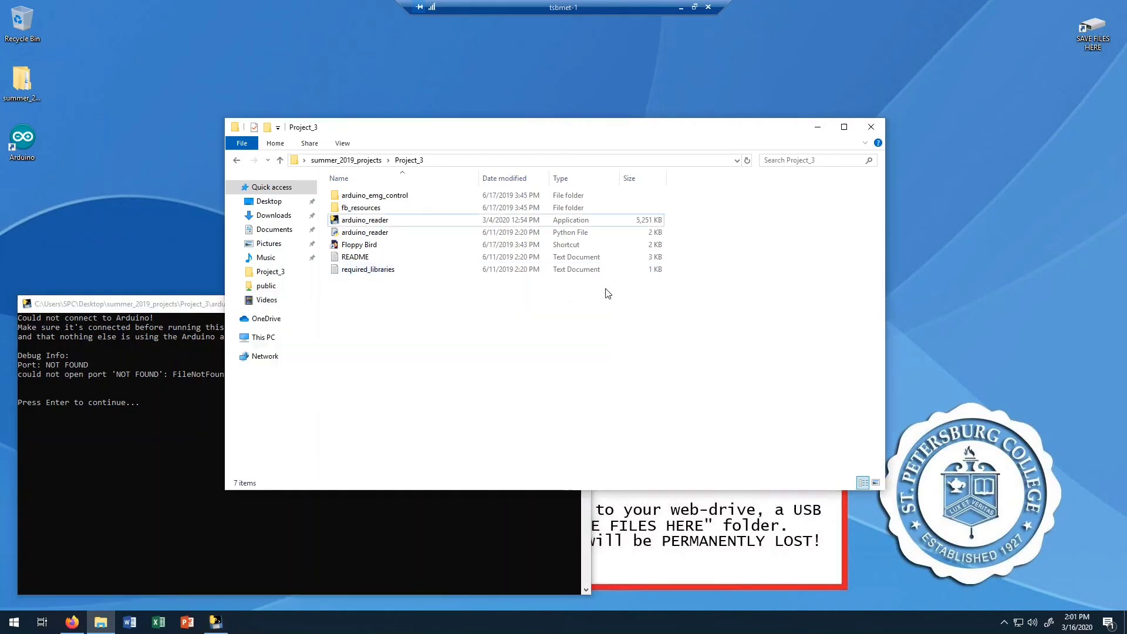
Step: Launch Floppy Bird from the Project_3 folder, try a game on Easy difficulty, and close the browser
double_click(359, 245)
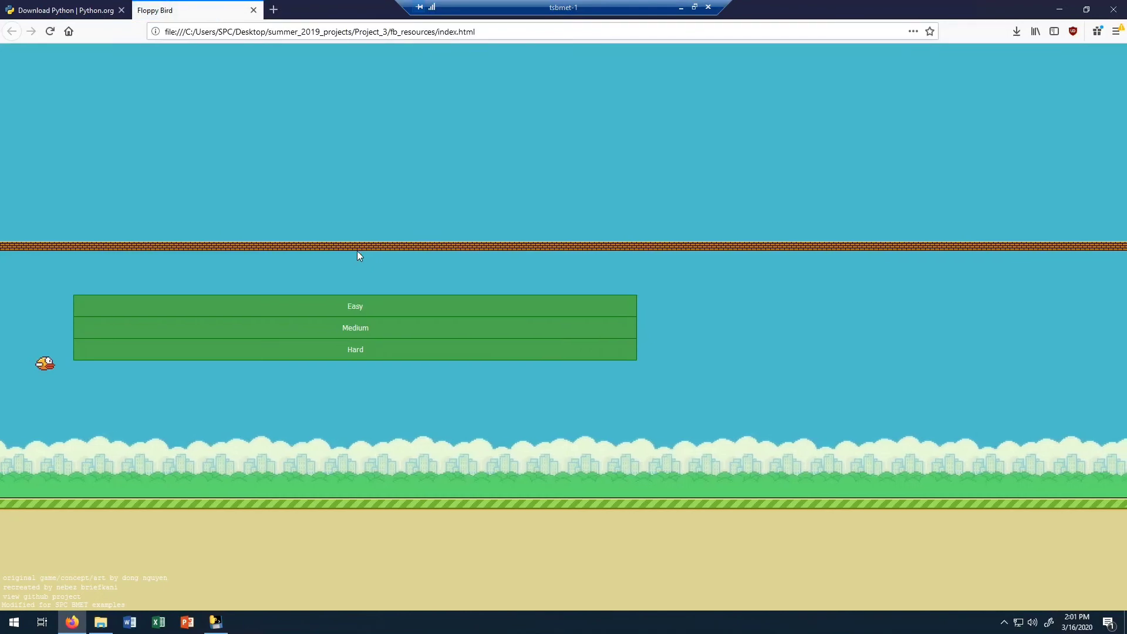
click(361, 308)
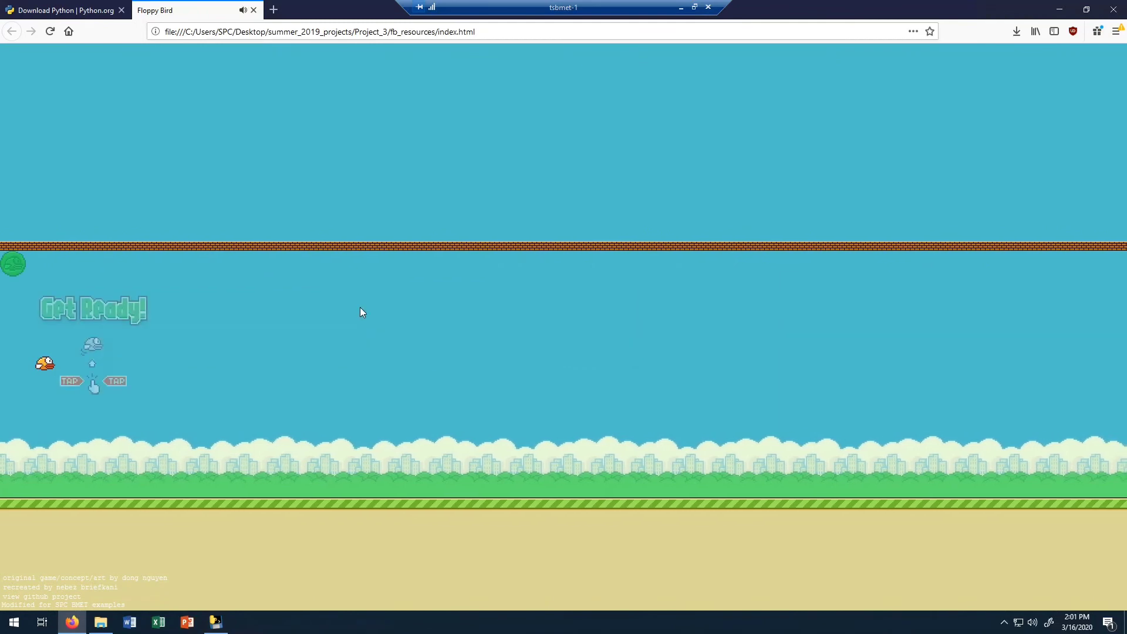
click(361, 309)
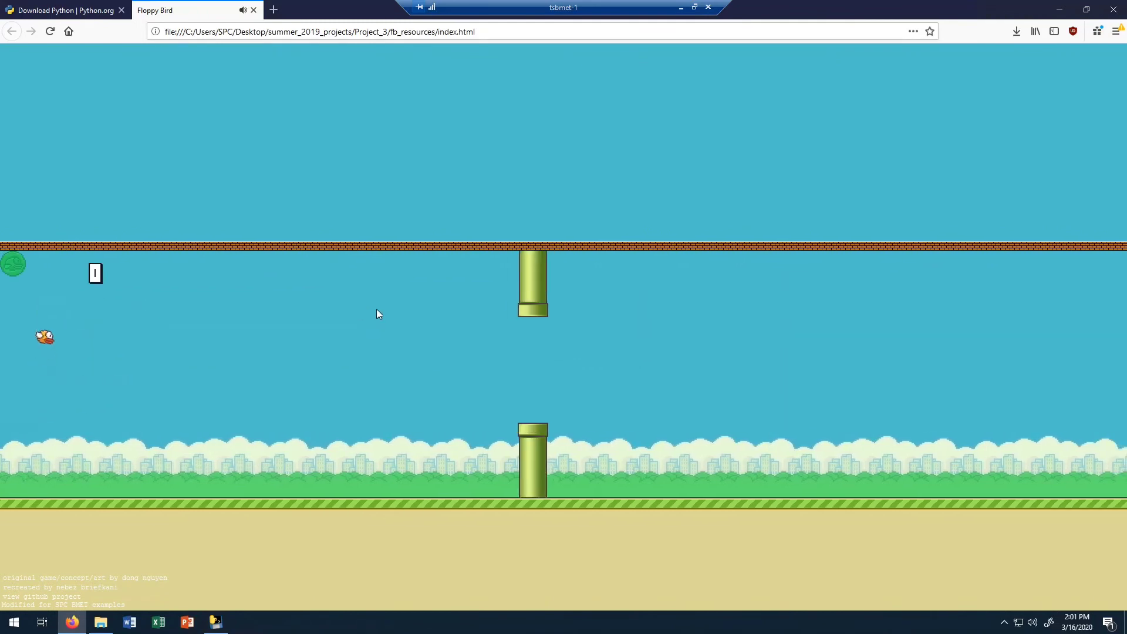
click(254, 10)
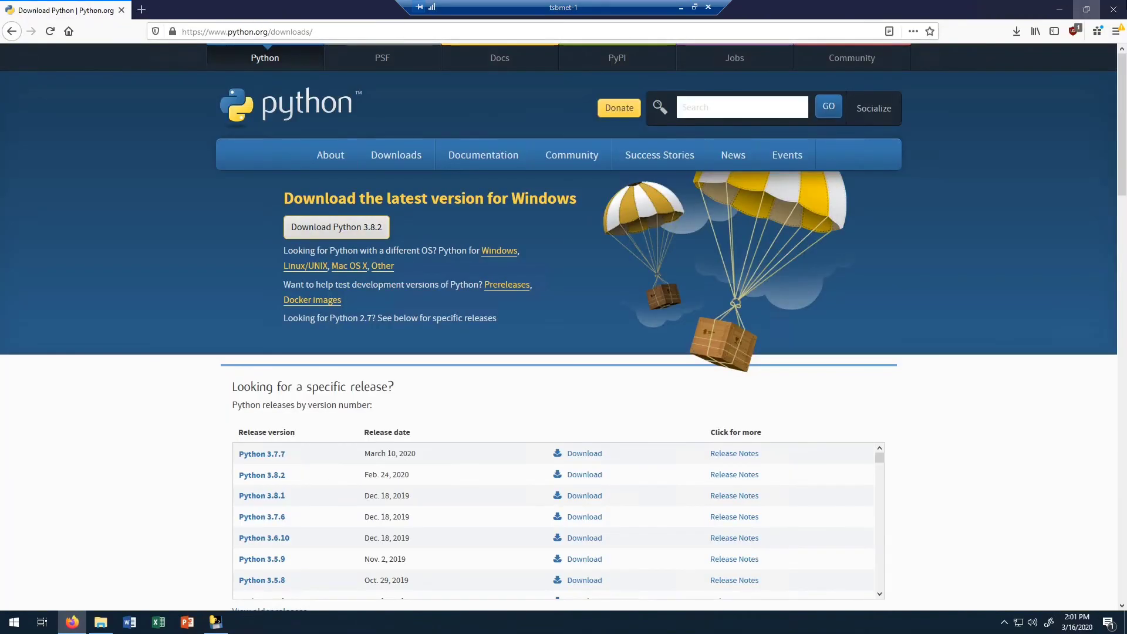
key(alt+F4)
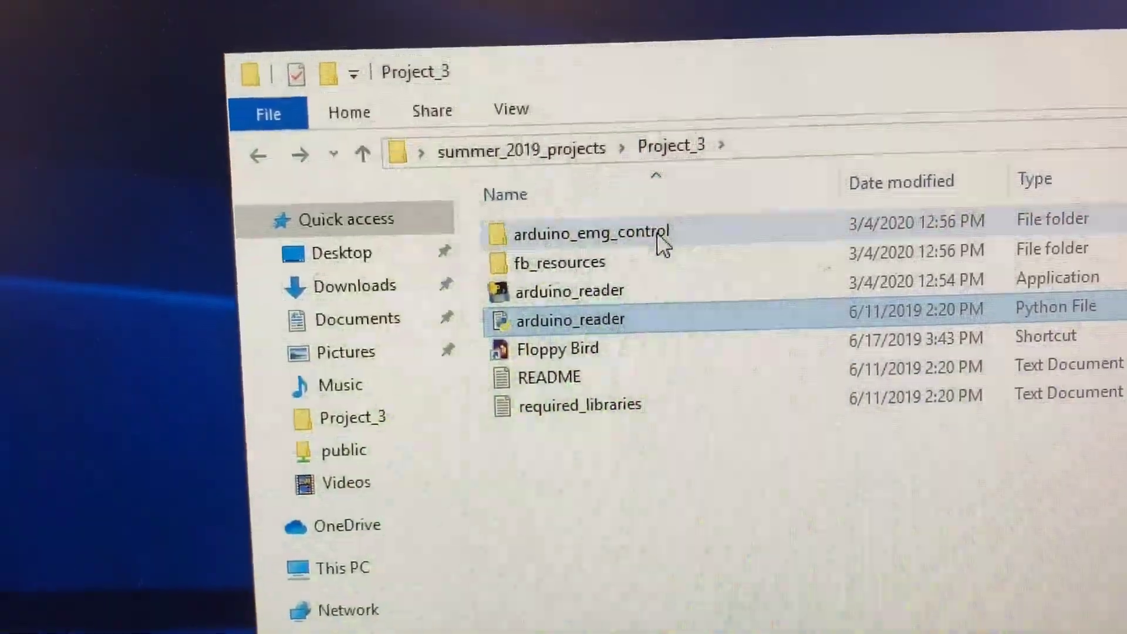
Step: Open the arduino_emg_control sketch from its subfolder in Project_3
double_click(658, 234)
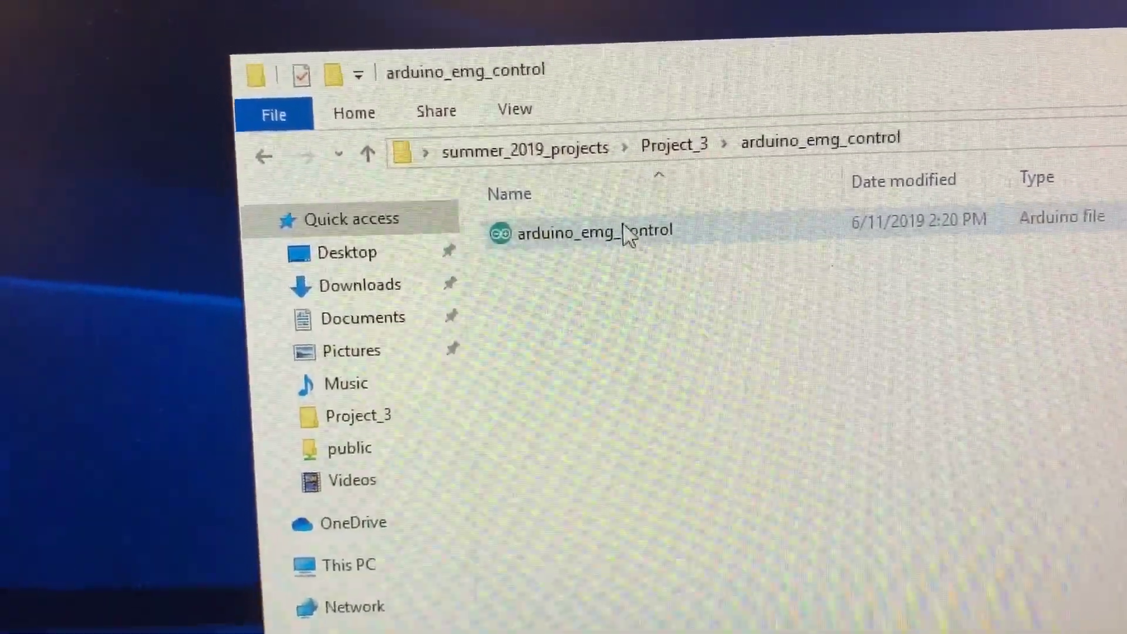
double_click(622, 232)
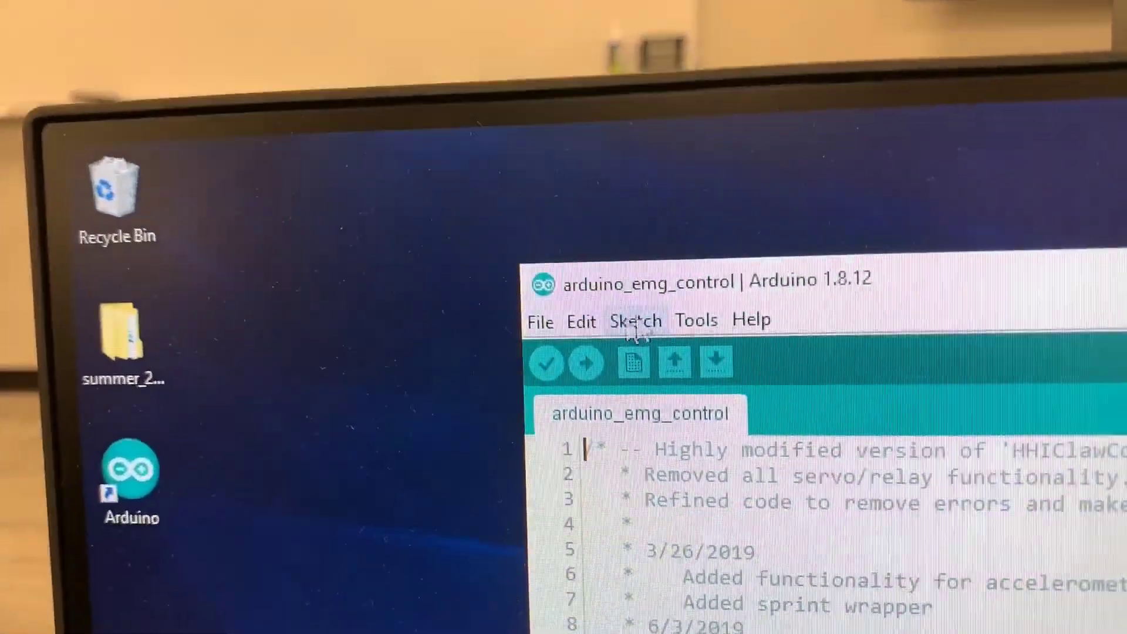
Step: Set the serial port to COM3 (Arduino Uno) and upload the arduino_emg_control sketch to the board
click(713, 330)
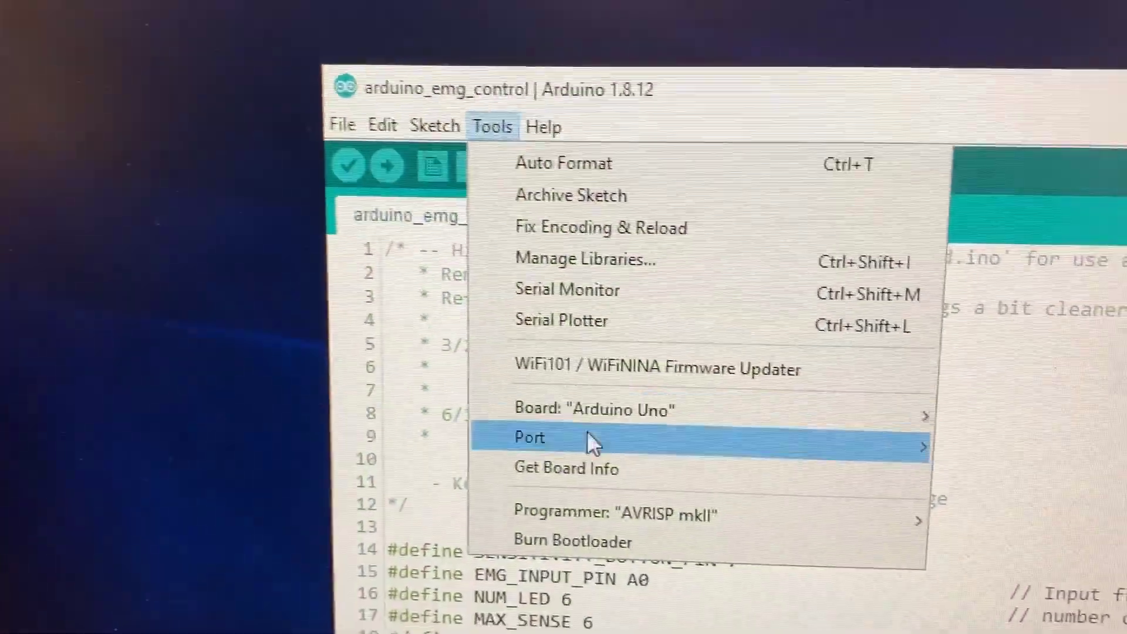
mouse_move(588, 435)
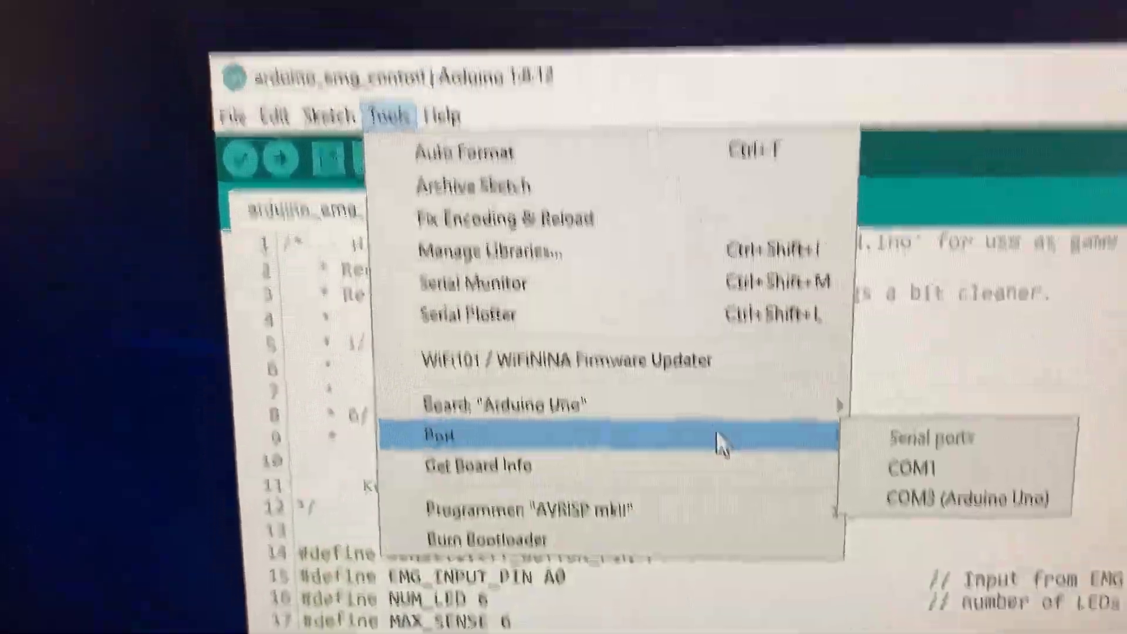
mouse_move(675, 405)
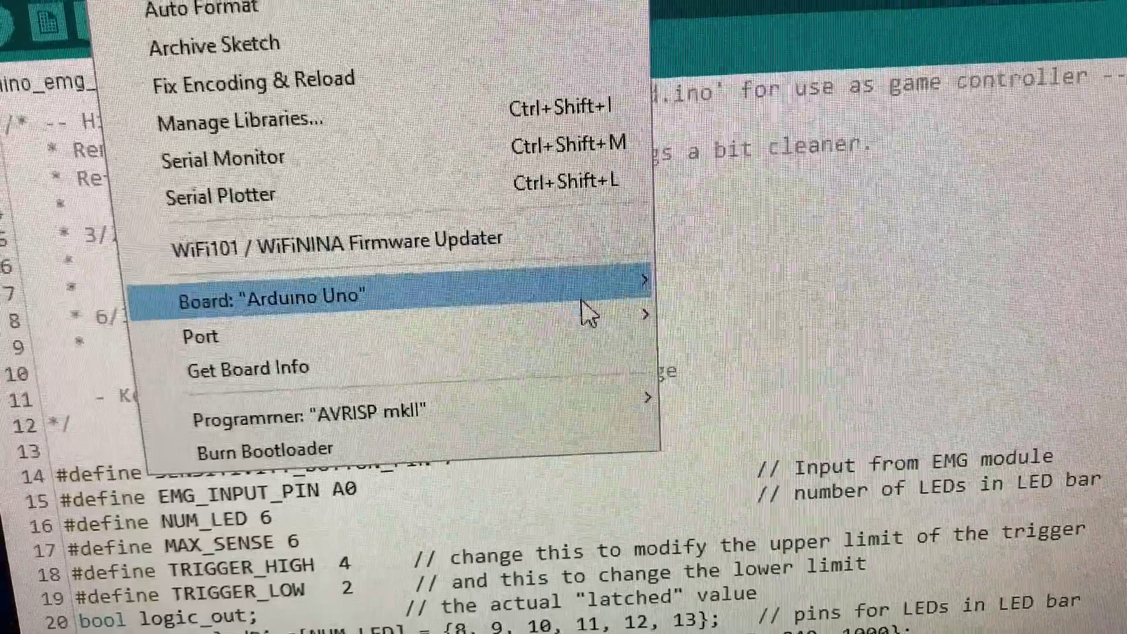
mouse_move(587, 336)
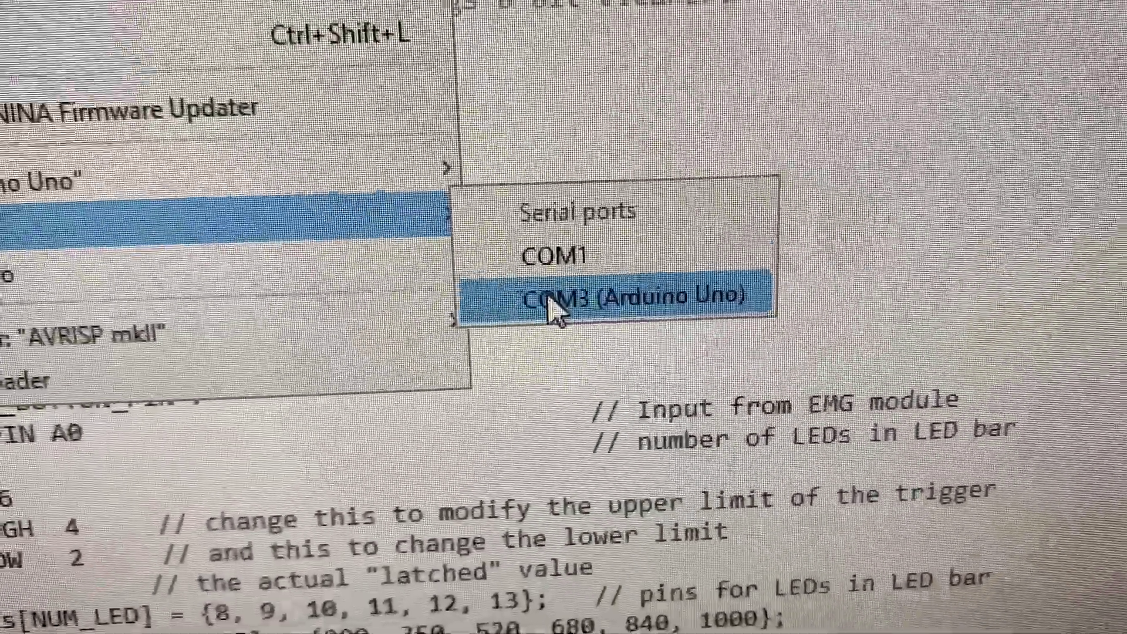
click(555, 301)
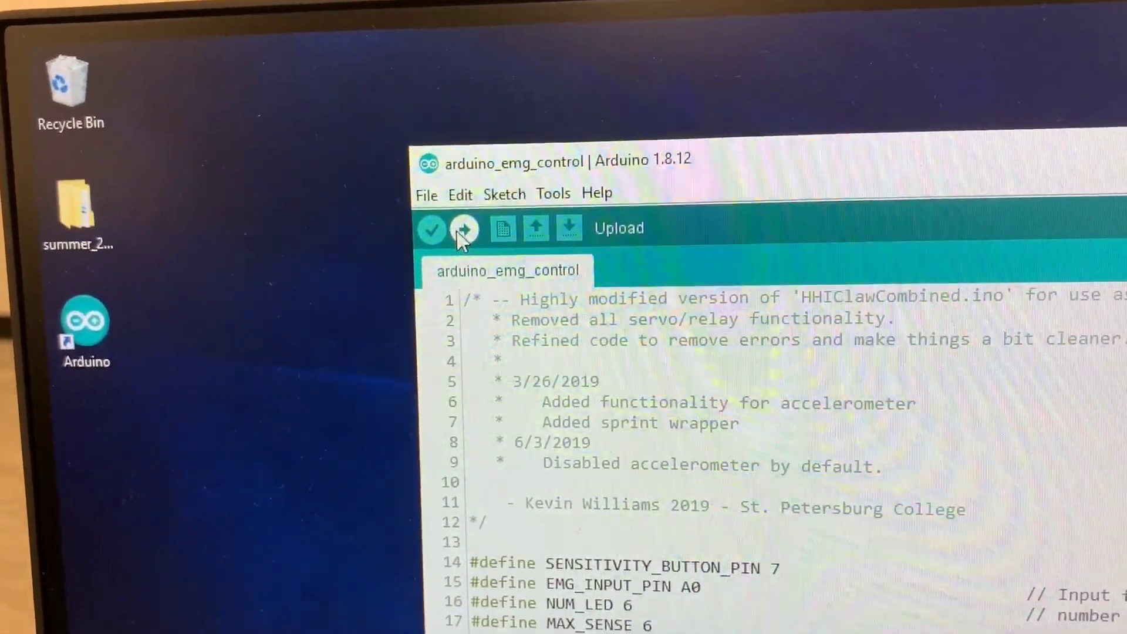
click(459, 232)
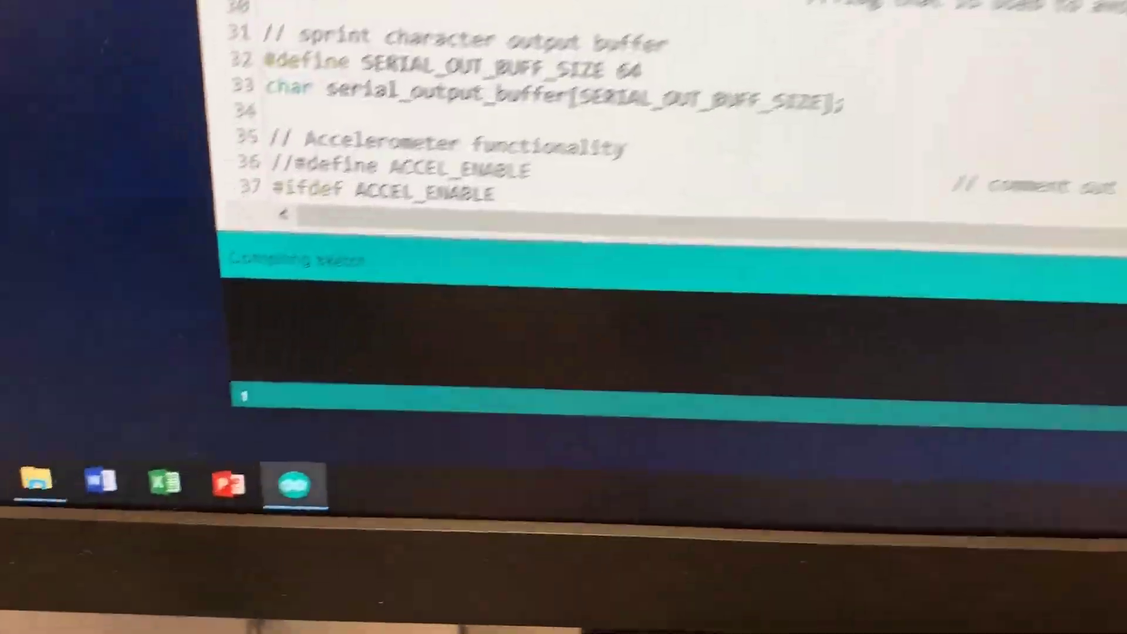